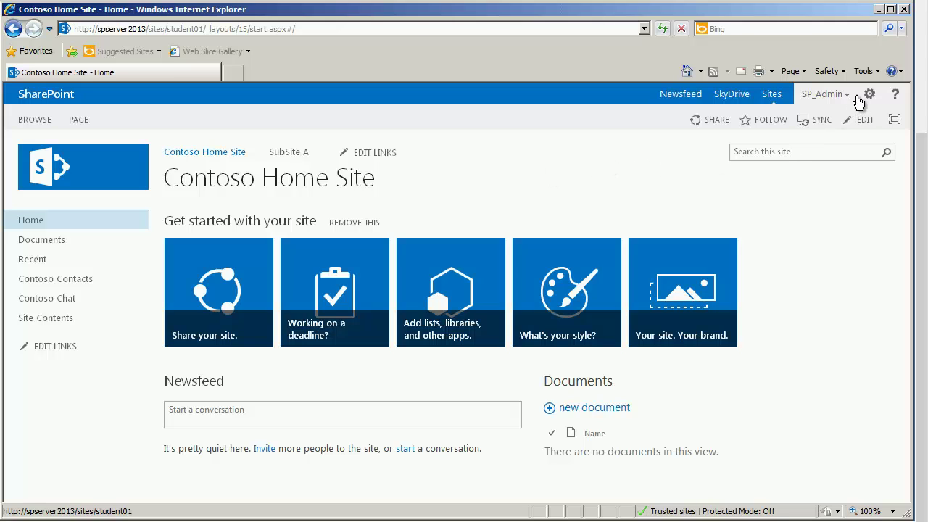
Step: Add a Custom List app to the site named demoList
{"action": "left_click", "coordinate": [868, 93]}
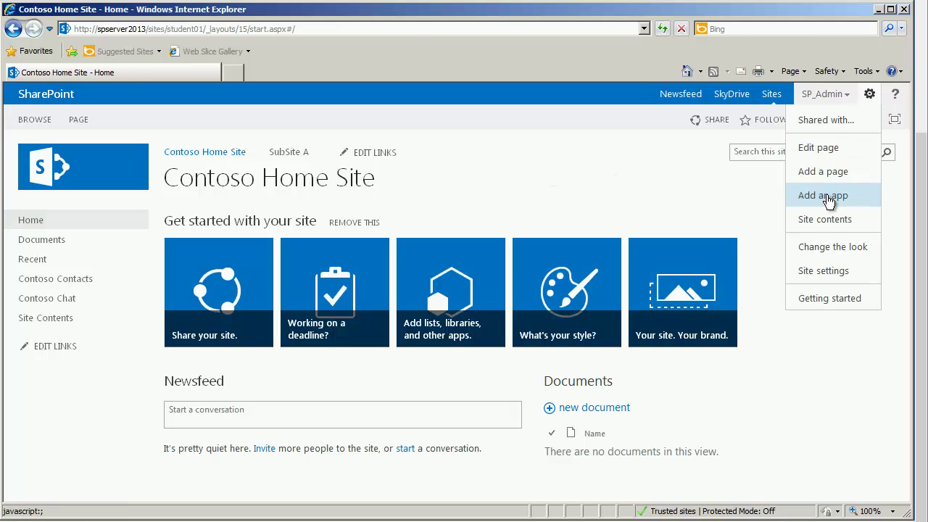
{"action": "left_click", "coordinate": [825, 195]}
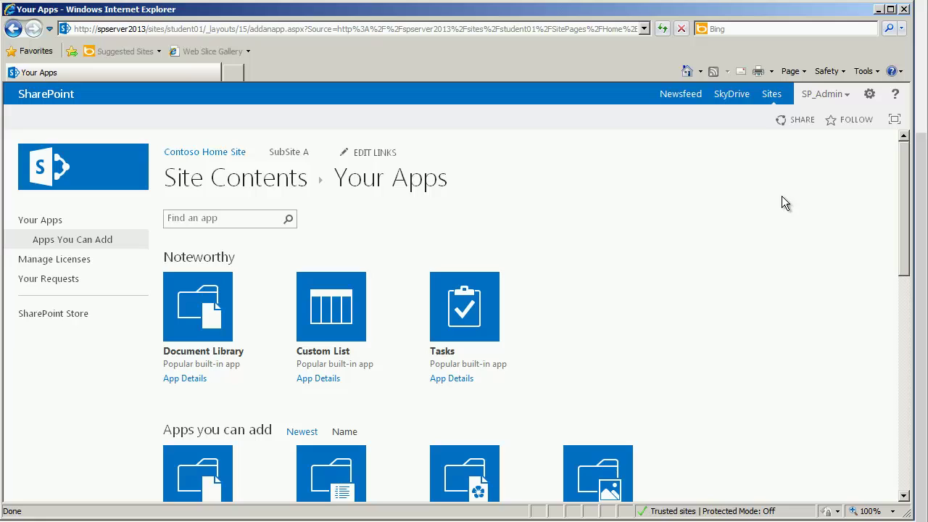
{"action": "left_click", "coordinate": [324, 307]}
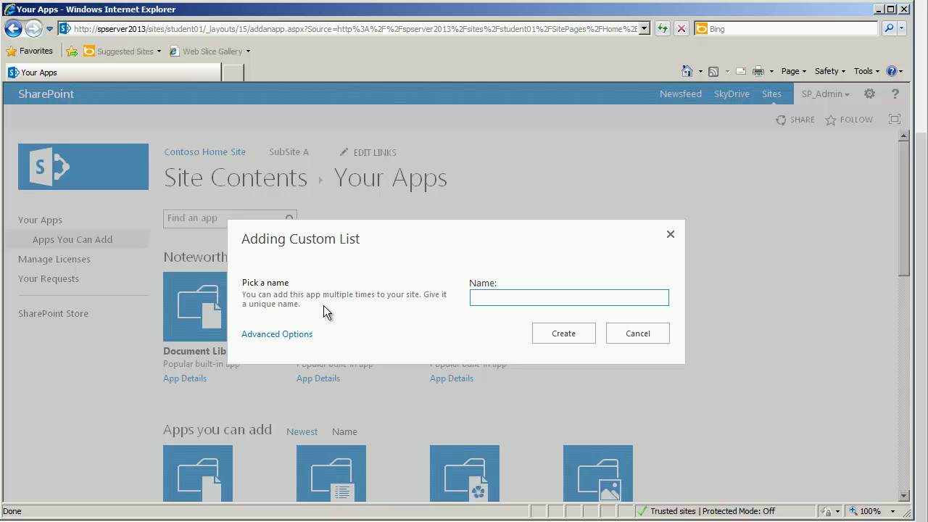
{"action": "type", "text": "demoList"}
{"action": "left_click", "coordinate": [576, 338]}
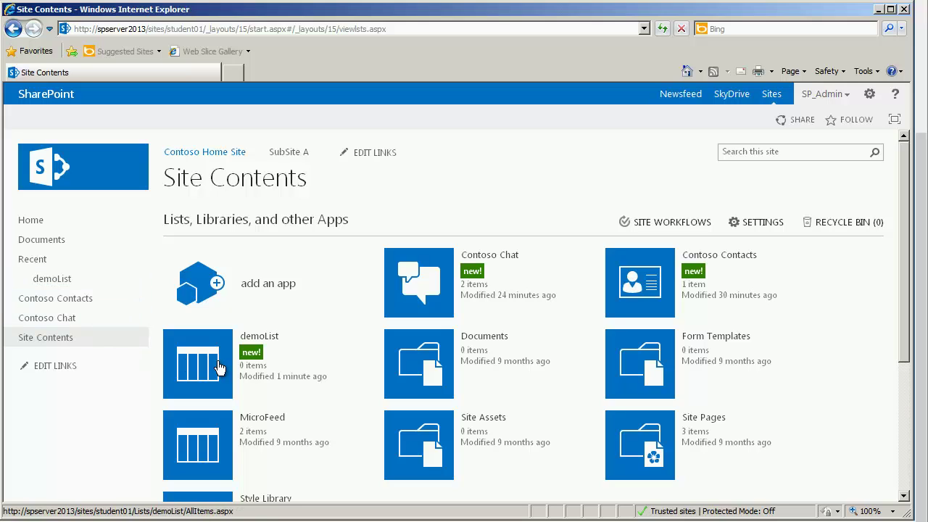
Step: Go to demoList's list settings for its name, description and navigation
{"action": "left_click", "coordinate": [252, 341]}
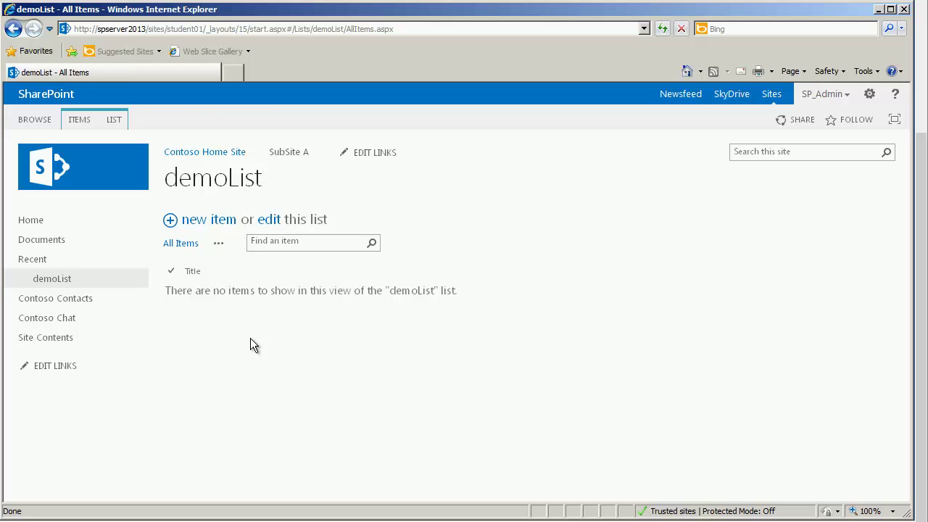
{"action": "left_click", "coordinate": [114, 120]}
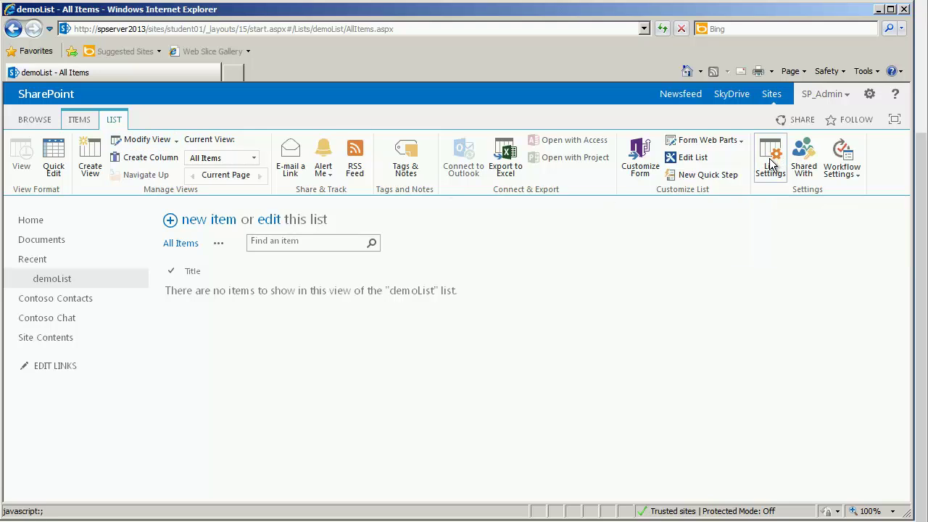
{"action": "left_click", "coordinate": [769, 158]}
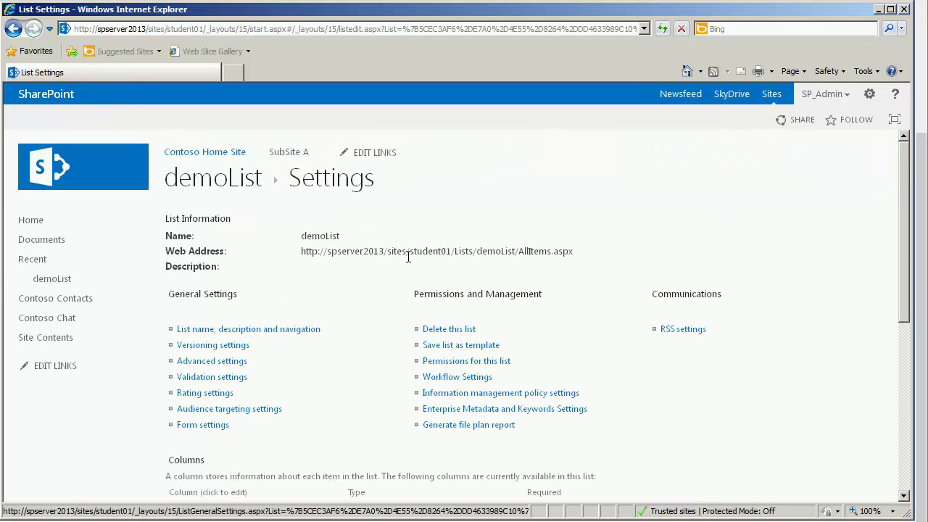
{"action": "left_click", "coordinate": [227, 333]}
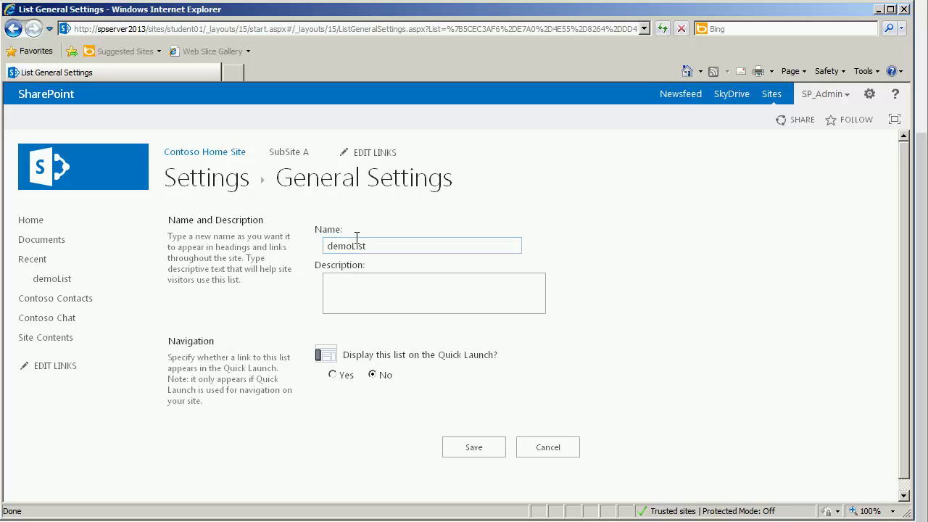
Step: Rename the list to 'Demo List', show it on the Quick Launch, and save
{"action": "key", "text": "Delete"}
{"action": "type", "text": "D"}
{"action": "left_click", "coordinate": [356, 246]}
{"action": "left_click", "coordinate": [369, 287]}
{"action": "left_click", "coordinate": [332, 374]}
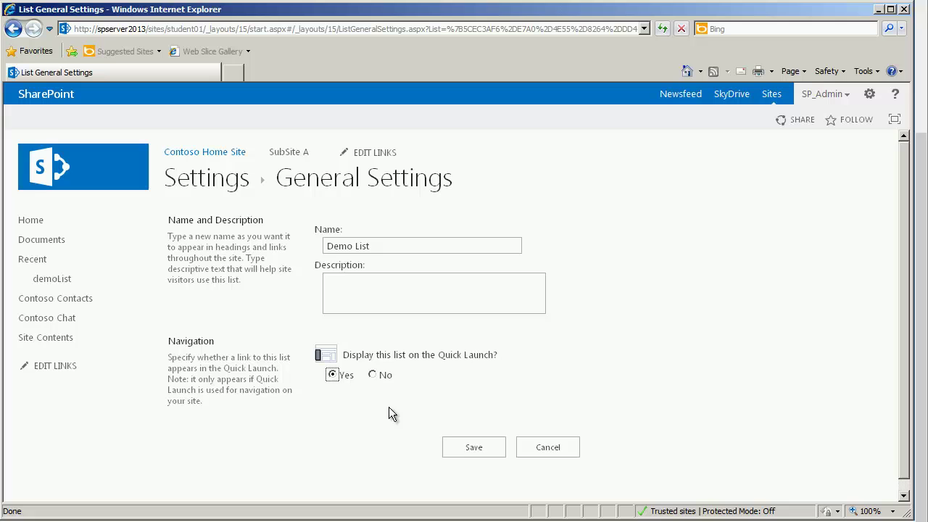
{"action": "left_click", "coordinate": [470, 448]}
Step: Go to the Demo List page and bring up its ITEMS and then LIST ribbon commands
{"action": "left_click", "coordinate": [226, 185]}
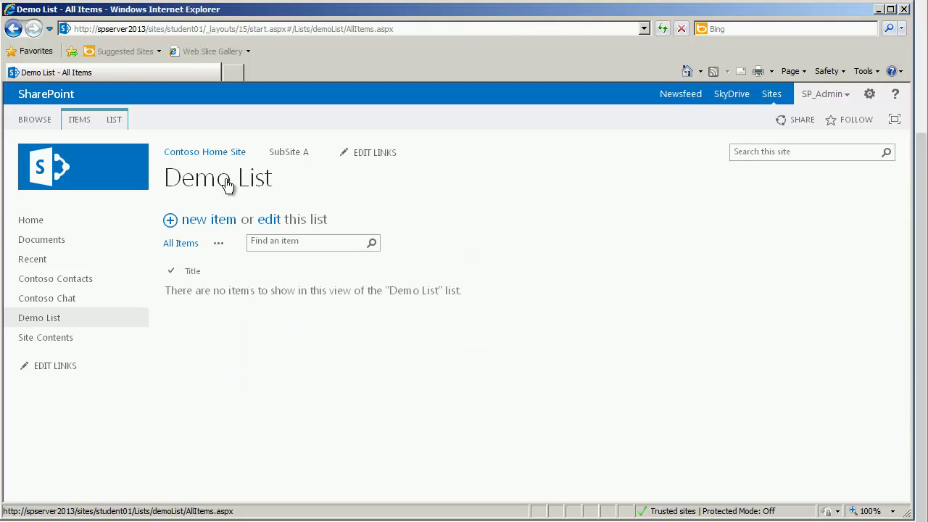
{"action": "left_click", "coordinate": [79, 119]}
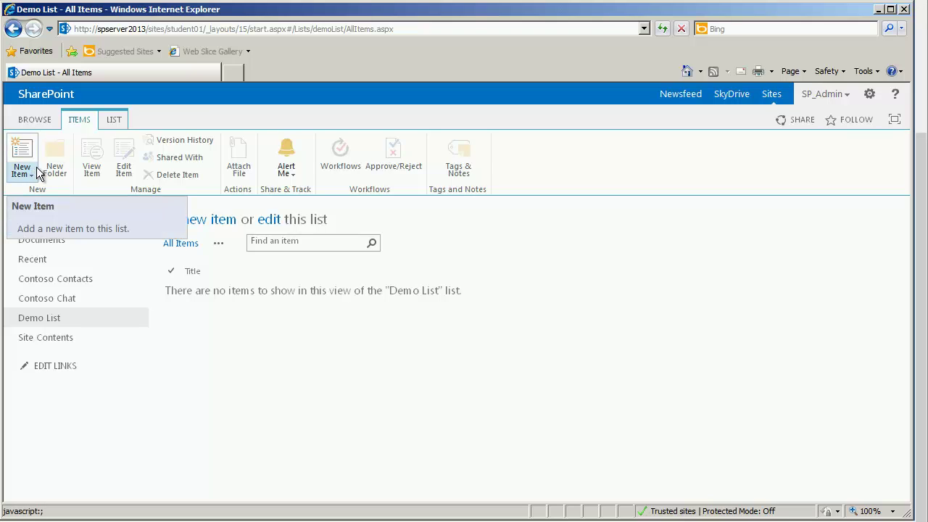
{"action": "left_click", "coordinate": [118, 122]}
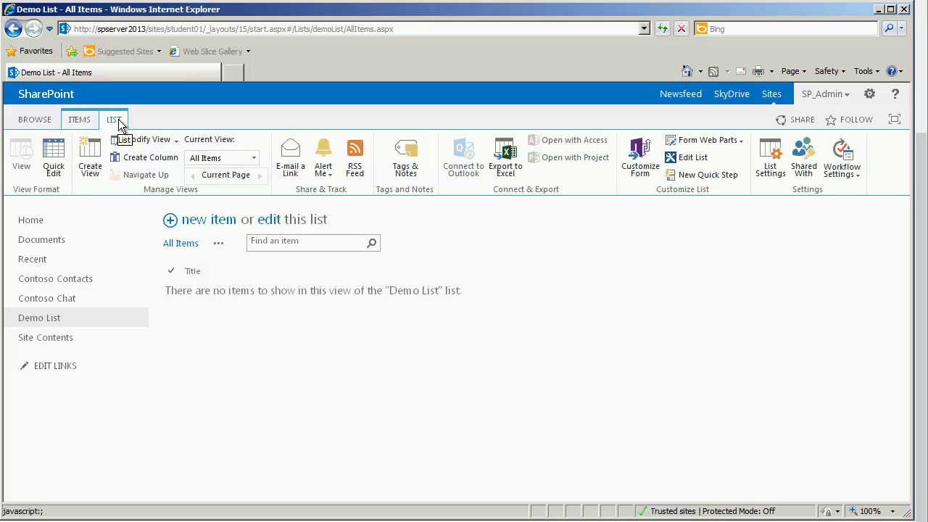
Step: Start a new Single line of text column called Favorite Food
{"action": "left_click", "coordinate": [150, 158]}
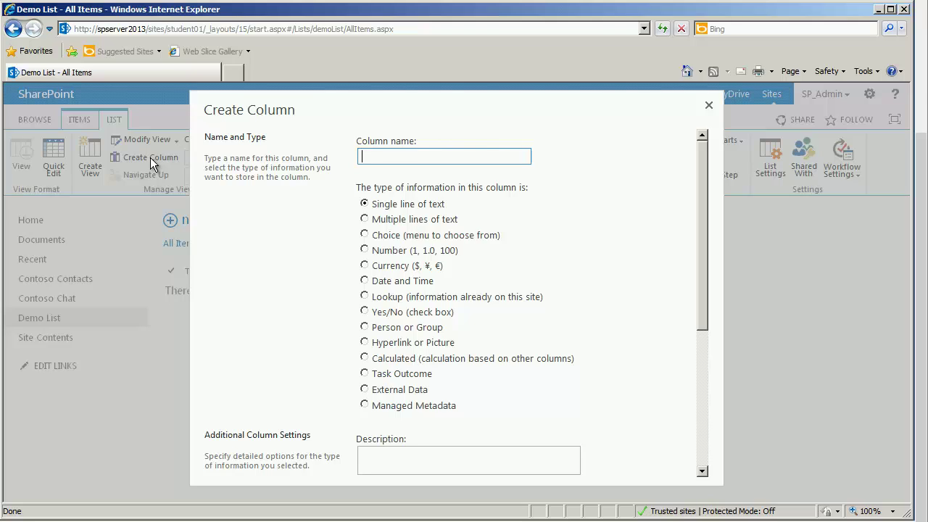
{"action": "type", "text": "Favorite Food"}
Step: Finish the Favorite Food text column with its default settings, including 255 maximum characters
{"action": "left_click_drag", "start_coordinate": [703, 182], "coordinate": [687, 335]}
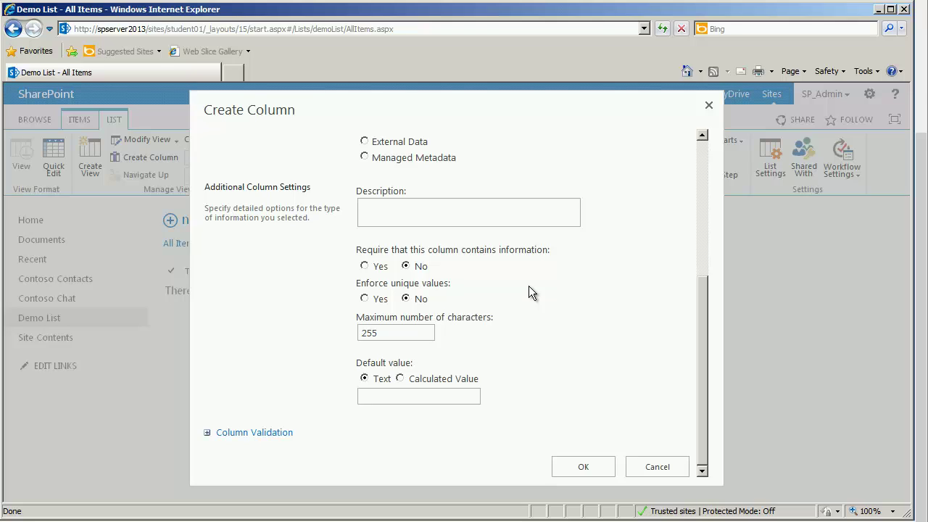
{"action": "left_click", "coordinate": [566, 468]}
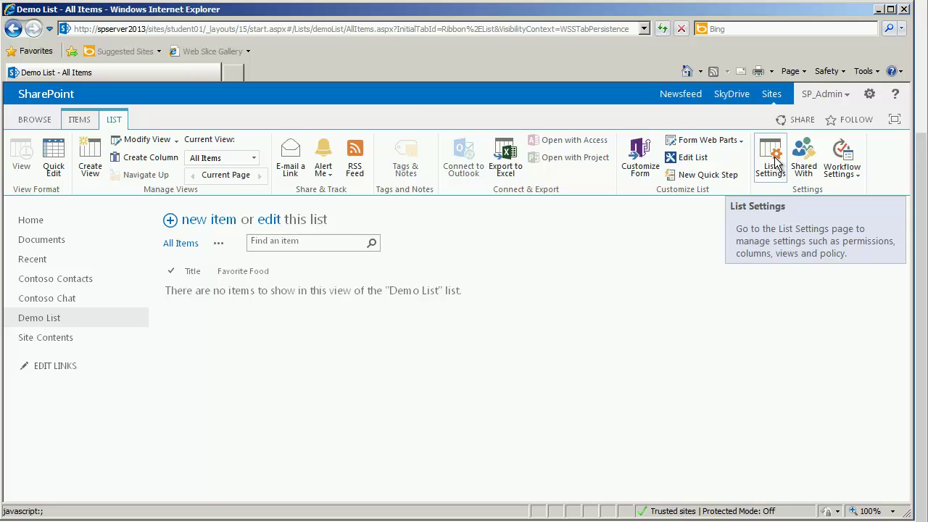
Step: View Demo List's settings Columns section showing Title and Favorite Food
{"action": "left_click", "coordinate": [774, 160]}
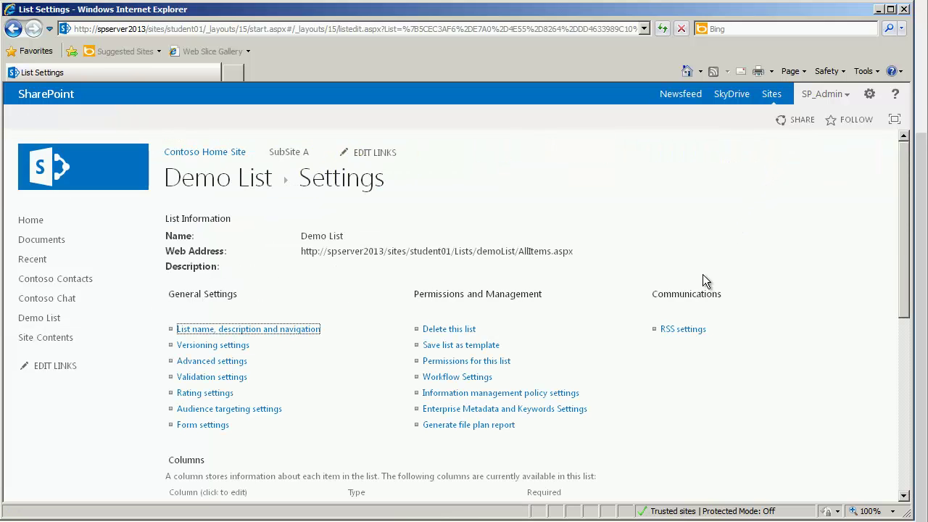
{"action": "scroll", "coordinate": [700, 287], "scroll_direction": "down", "scroll_amount": 5}
{"action": "scroll", "coordinate": [698, 288], "scroll_direction": "down", "scroll_amount": 1}
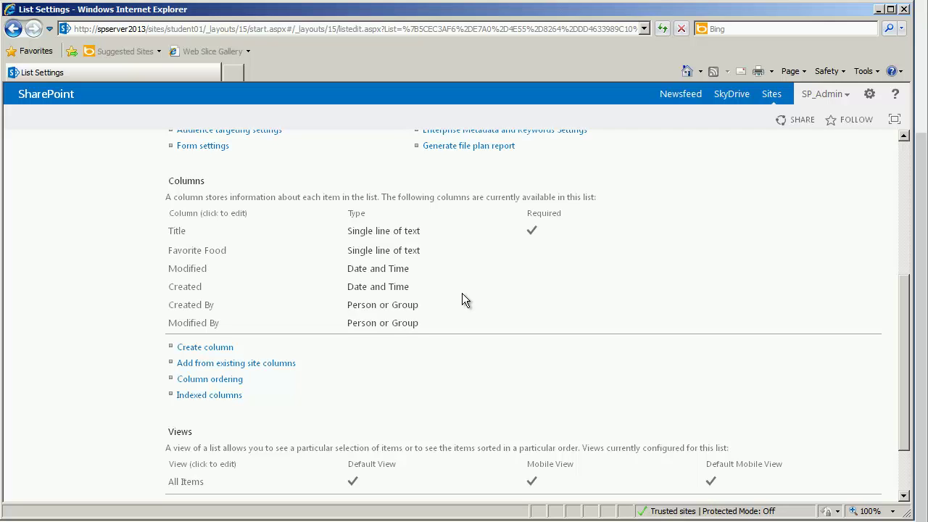
Step: Start a Choice column named Favorite Color and bring its choices box into view
{"action": "left_click", "coordinate": [210, 349]}
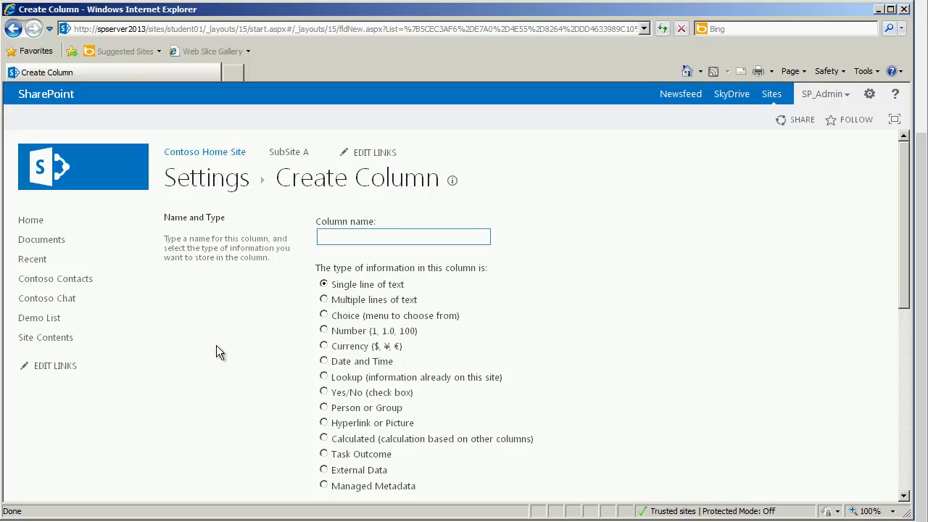
{"action": "type", "text": "Favorite Color"}
{"action": "left_click", "coordinate": [324, 316]}
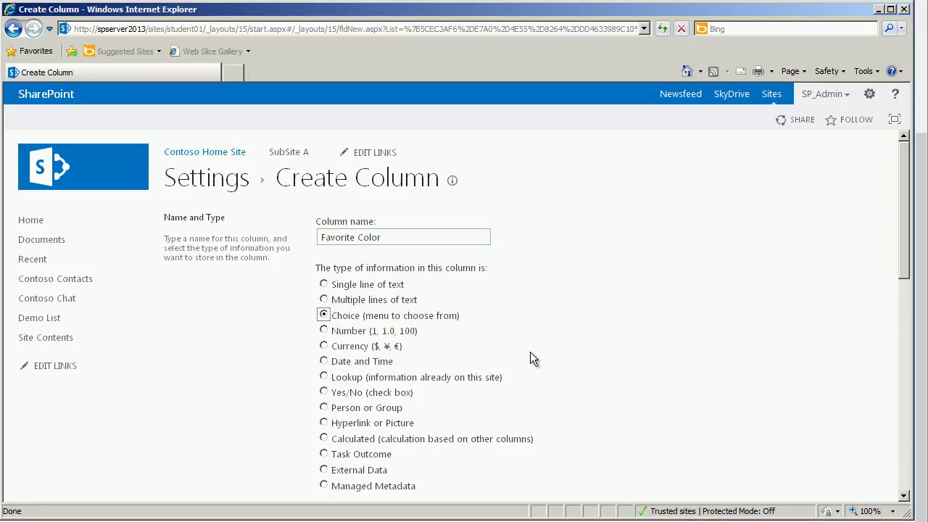
{"action": "scroll", "coordinate": [530, 351], "scroll_direction": "down", "scroll_amount": 4}
{"action": "scroll", "coordinate": [530, 352], "scroll_direction": "down", "scroll_amount": 1}
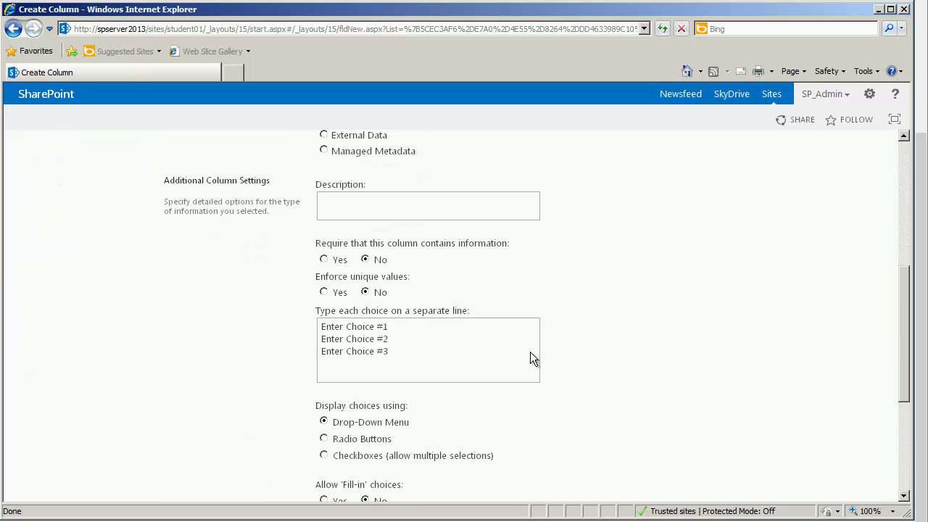
{"action": "scroll", "coordinate": [530, 352], "scroll_direction": "down", "scroll_amount": 1}
{"action": "scroll", "coordinate": [531, 353], "scroll_direction": "up", "scroll_amount": 1}
Step: Replace the placeholder choices with Blue, Red and Yellow, displayed as radio buttons
{"action": "left_click_drag", "start_coordinate": [391, 351], "coordinate": [315, 330]}
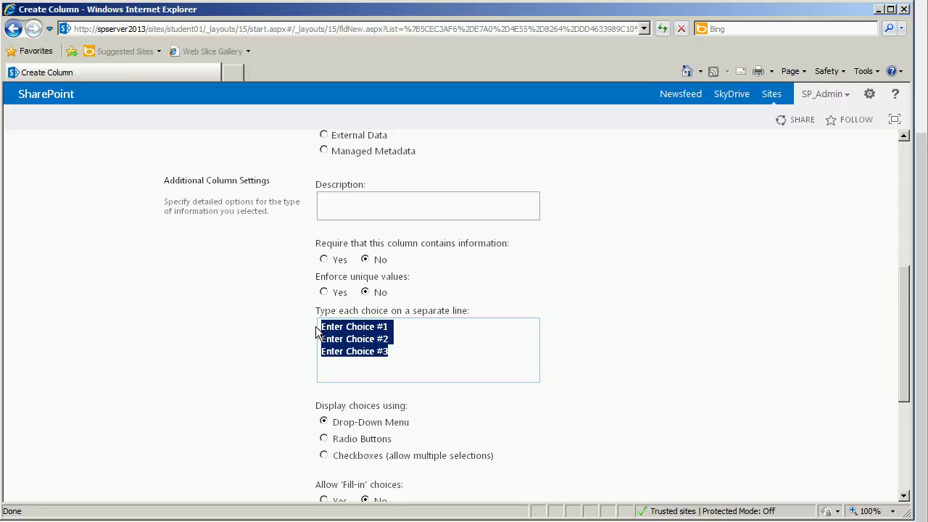
{"action": "type", "text": "Blue"}
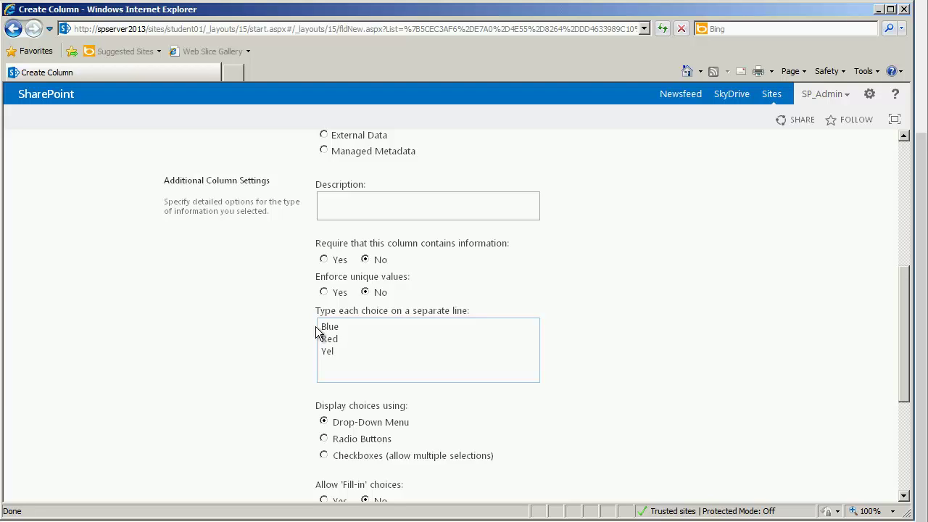
{"action": "type", "text": "low"}
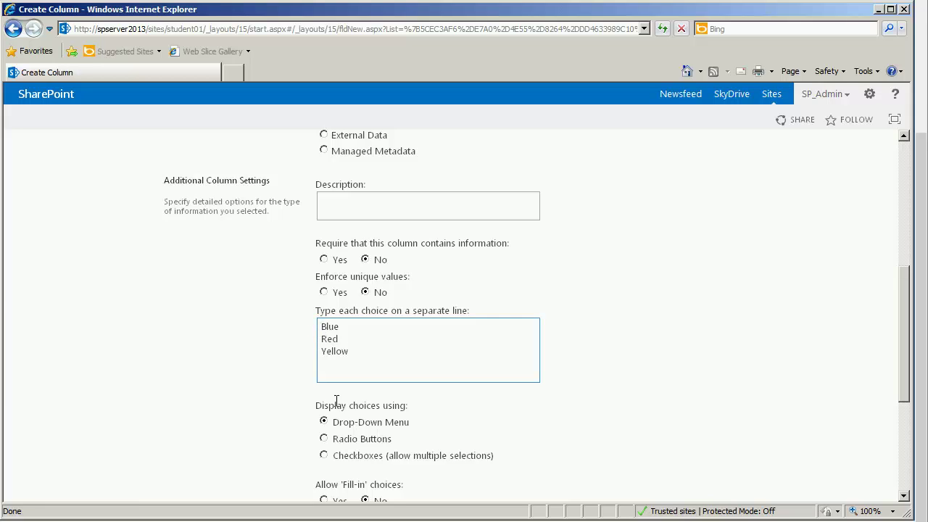
{"action": "left_click", "coordinate": [424, 414]}
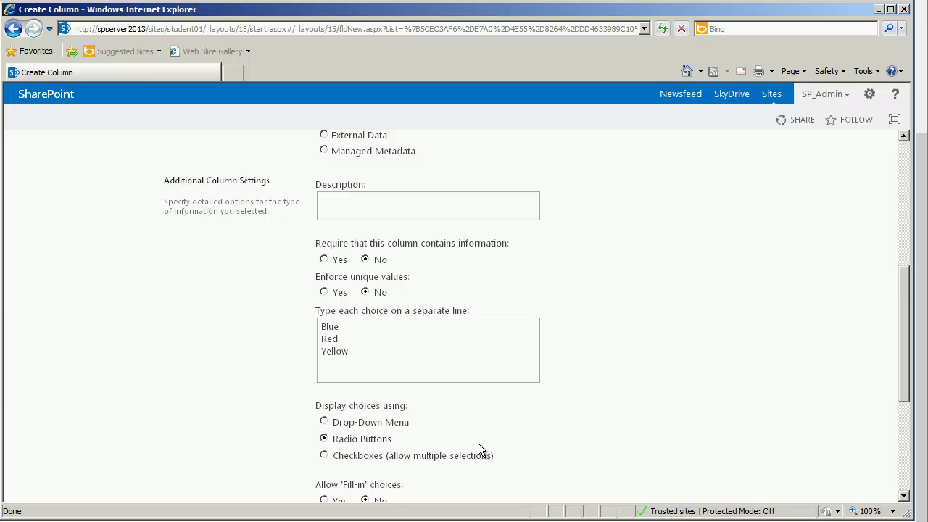
Step: Allow fill-in choices for Favorite Color and remove the Blue default value
{"action": "scroll", "coordinate": [477, 443], "scroll_direction": "down", "scroll_amount": 3}
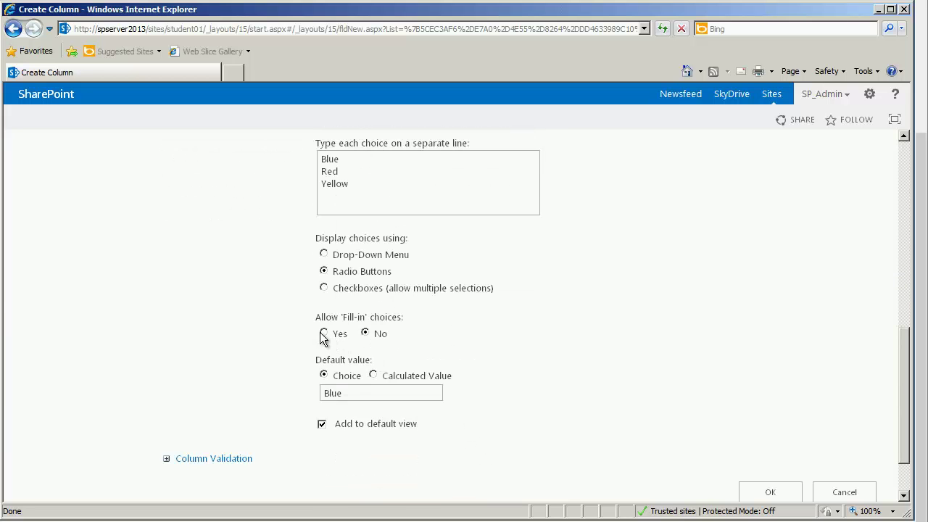
{"action": "left_click", "coordinate": [323, 334]}
{"action": "left_click_drag", "start_coordinate": [349, 394], "coordinate": [299, 398]}
{"action": "key", "text": "BackSpace"}
Step: Save Favorite Color, then return to Demo List's All Items page with its LIST commands
{"action": "left_click", "coordinate": [781, 486]}
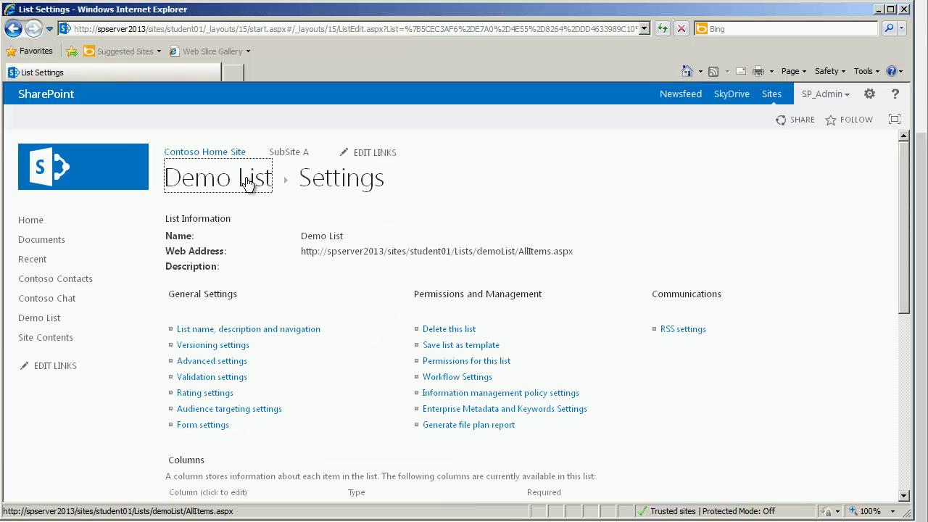
{"action": "left_click", "coordinate": [247, 183]}
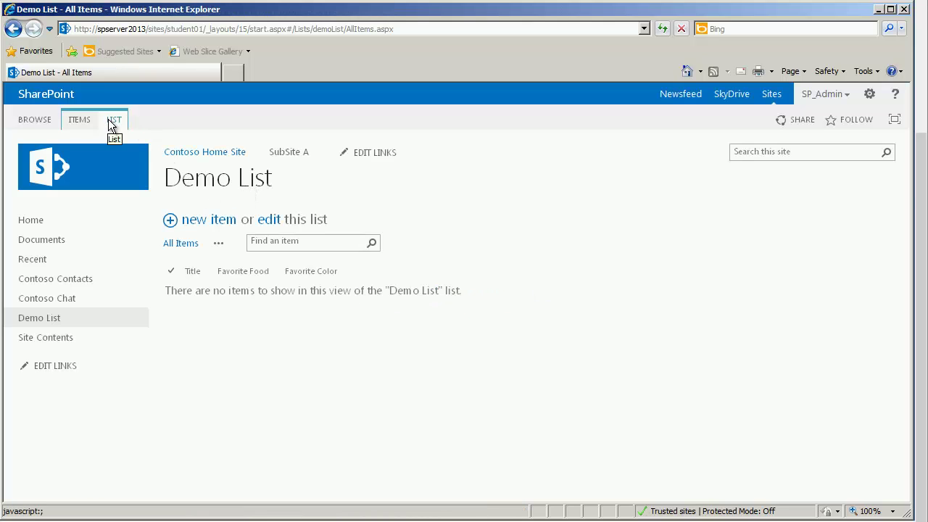
{"action": "left_click", "coordinate": [112, 124]}
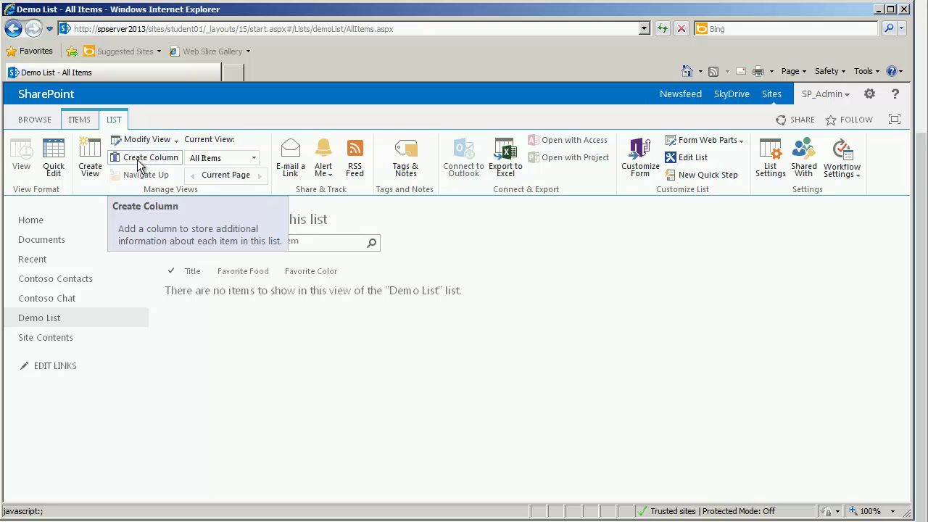
Step: Create a Birthday Date and Time column set to Date Only with default value (None)
{"action": "left_click", "coordinate": [137, 160]}
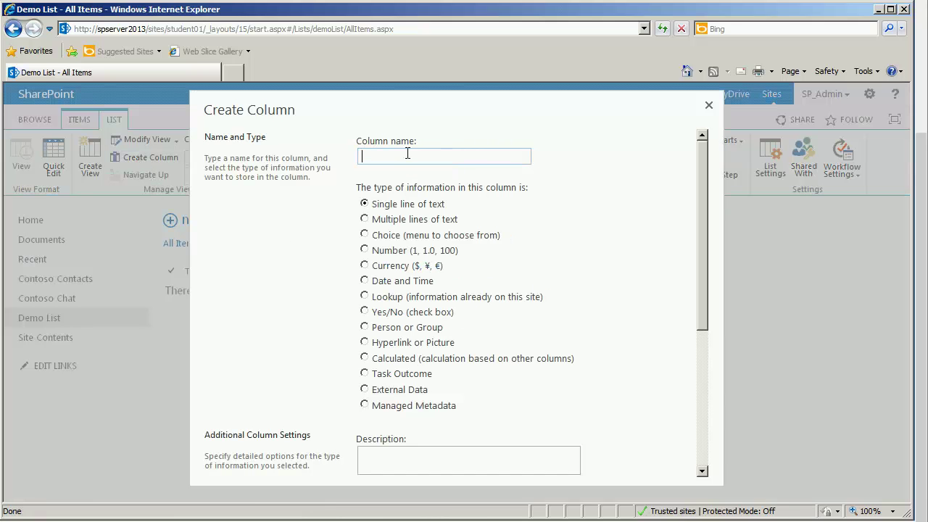
{"action": "type", "text": "Birthday"}
{"action": "left_click", "coordinate": [364, 280]}
{"action": "left_click_drag", "start_coordinate": [703, 286], "coordinate": [683, 438]}
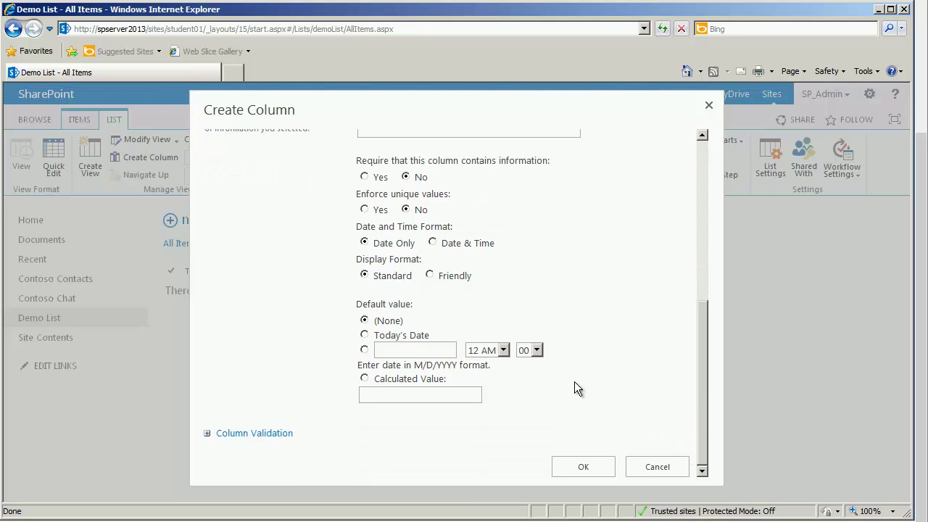
{"action": "left_click", "coordinate": [365, 335]}
{"action": "left_click", "coordinate": [433, 243]}
{"action": "left_click", "coordinate": [367, 243]}
{"action": "left_click", "coordinate": [366, 321]}
{"action": "left_click", "coordinate": [605, 468]}
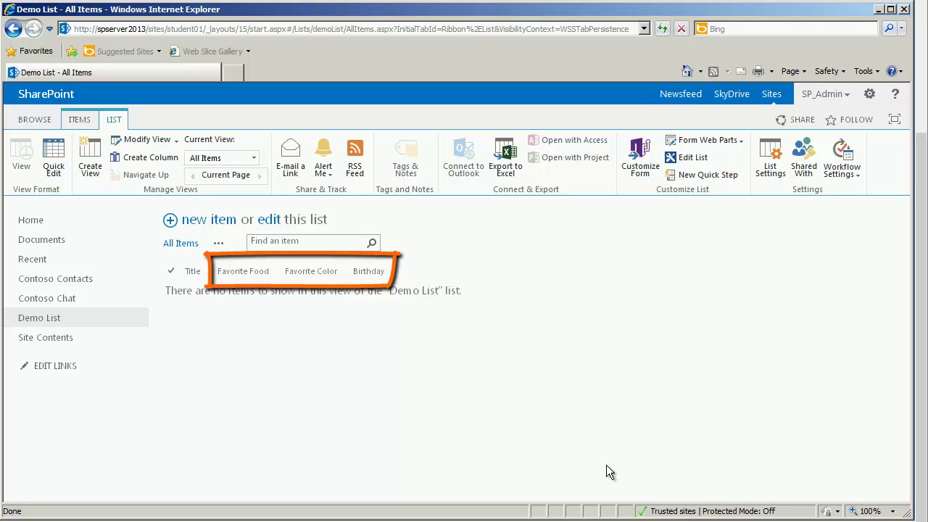
Step: Create a Who Person or Group column that shows each person's Work email
{"action": "left_click", "coordinate": [151, 158]}
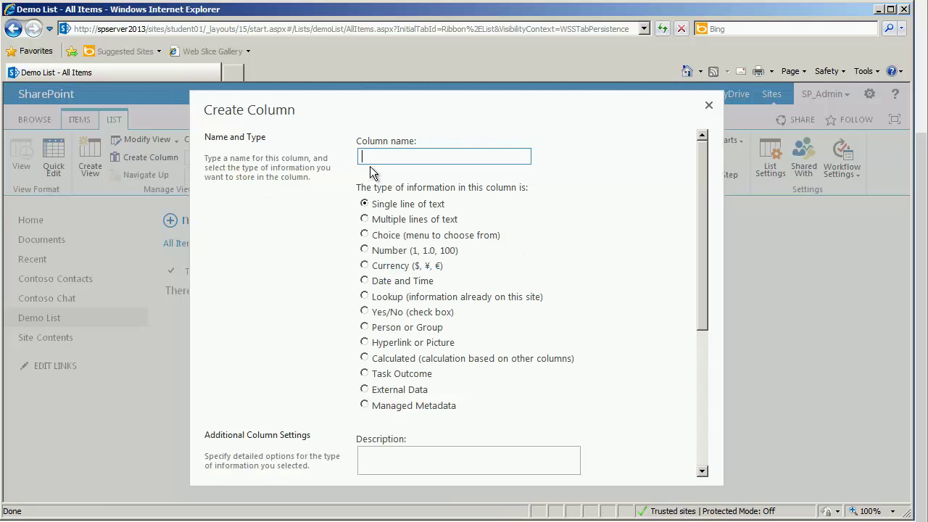
{"action": "type", "text": "Who"}
{"action": "left_click", "coordinate": [364, 327]}
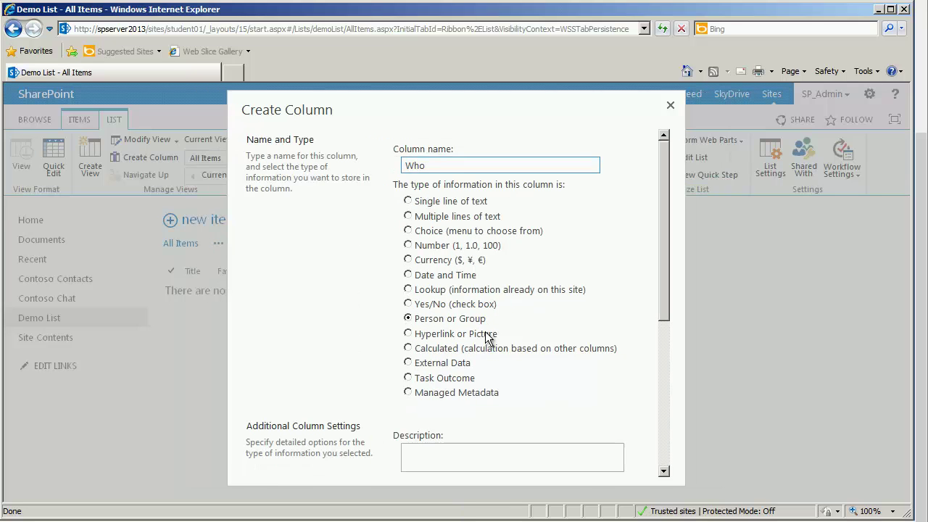
{"action": "left_click_drag", "start_coordinate": [661, 244], "coordinate": [658, 381]}
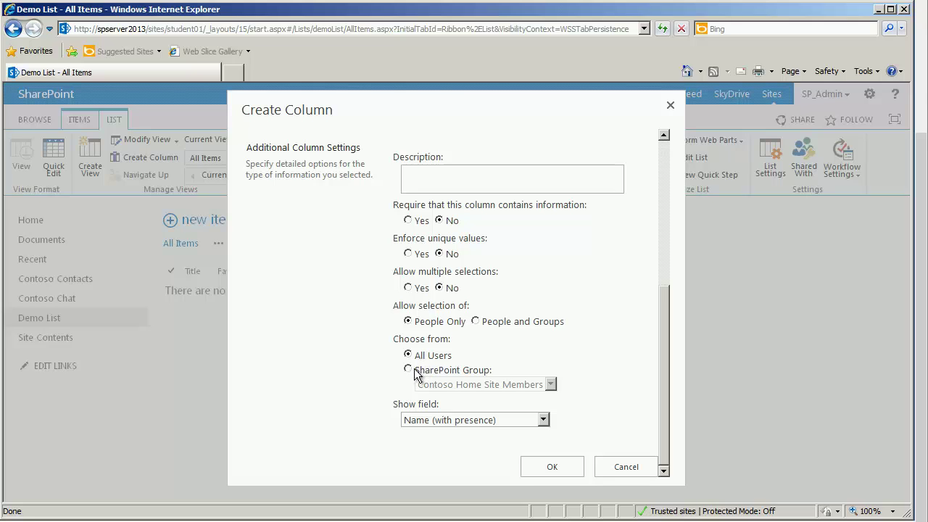
{"action": "left_click", "coordinate": [467, 421]}
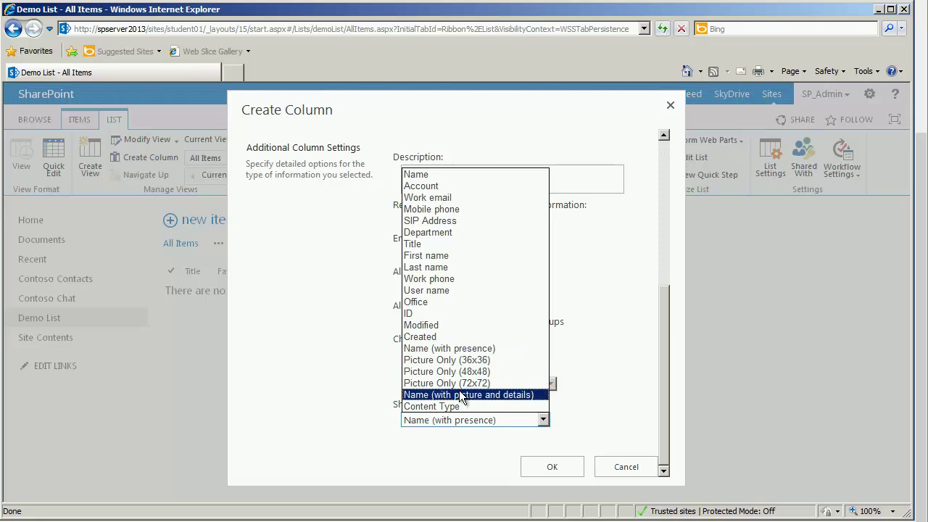
{"action": "left_click", "coordinate": [424, 197]}
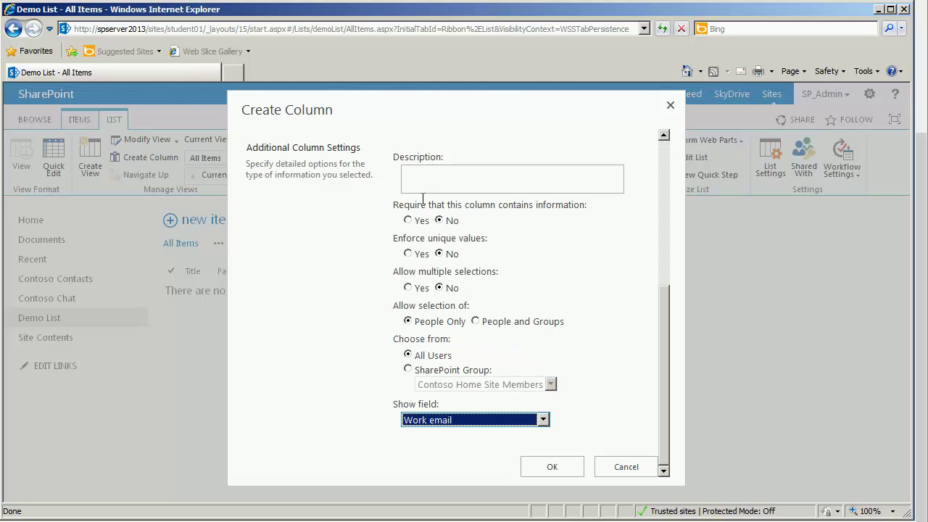
{"action": "left_click", "coordinate": [553, 467]}
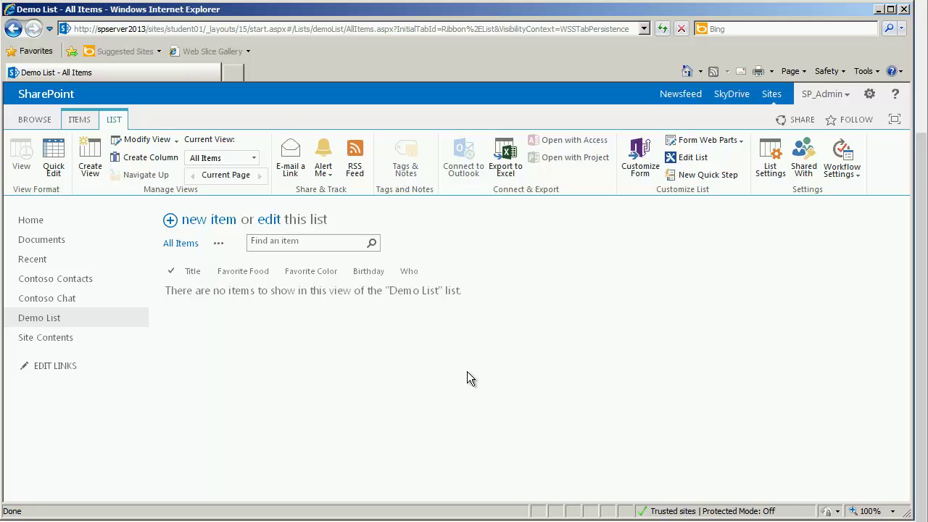
Step: Add a Custom List app named States and open the new list
{"action": "left_click", "coordinate": [869, 95]}
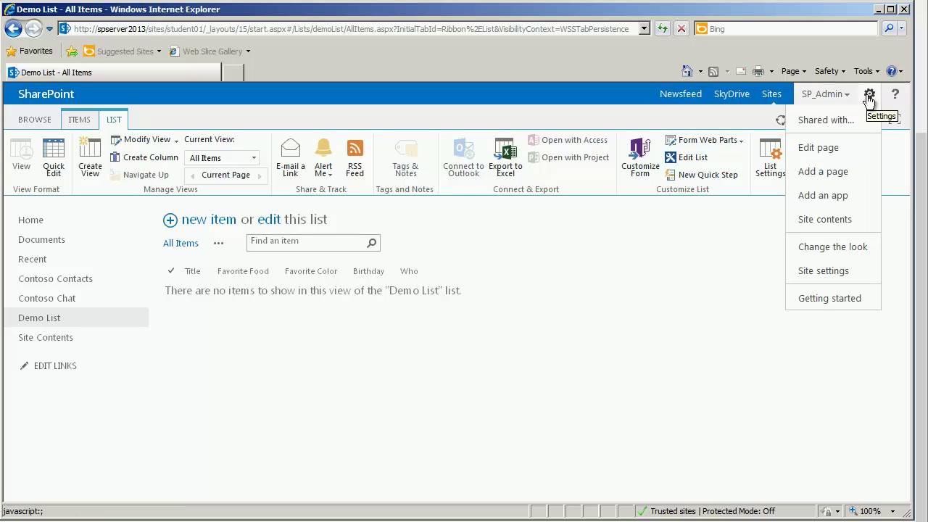
{"action": "left_click", "coordinate": [828, 195]}
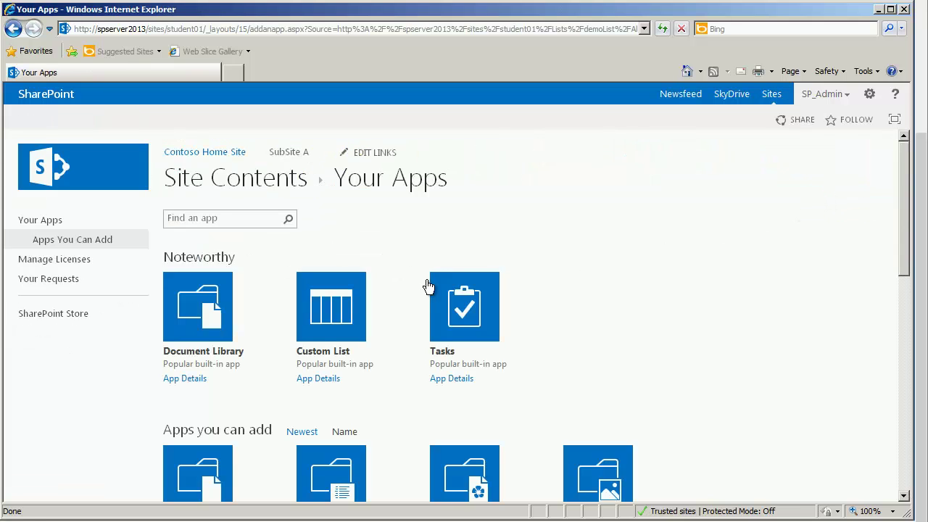
{"action": "left_click", "coordinate": [321, 321]}
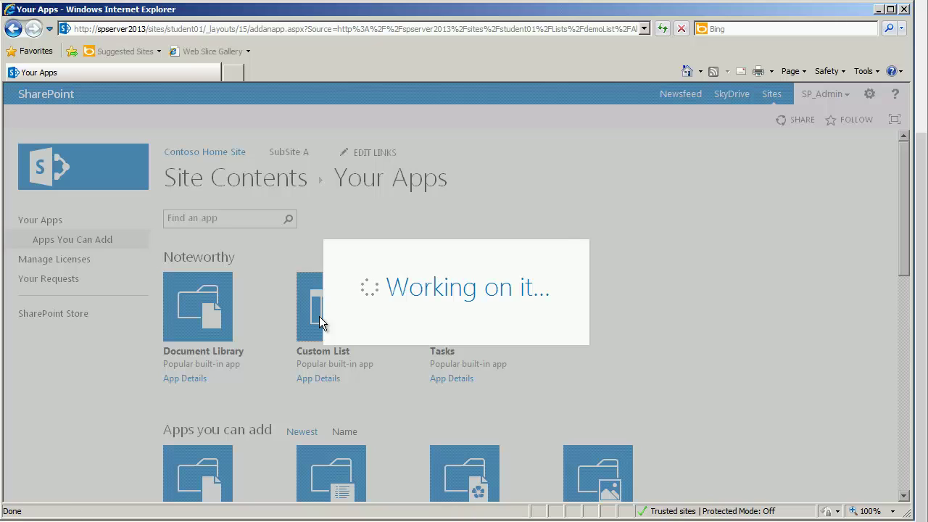
{"action": "type", "text": "States"}
{"action": "left_click", "coordinate": [542, 333]}
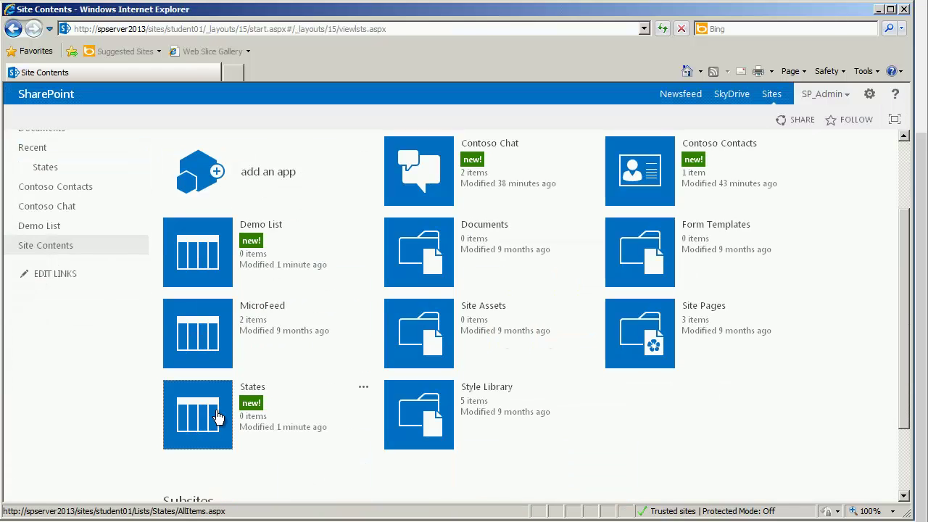
{"action": "left_click", "coordinate": [218, 418]}
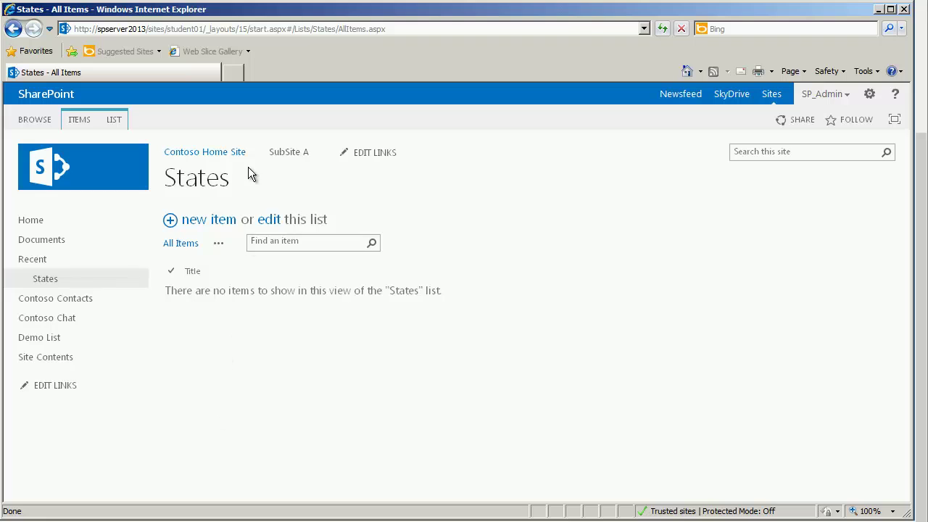
Step: Add an Abbreviation single-line text column to States with a 2-character maximum
{"action": "left_click", "coordinate": [116, 119]}
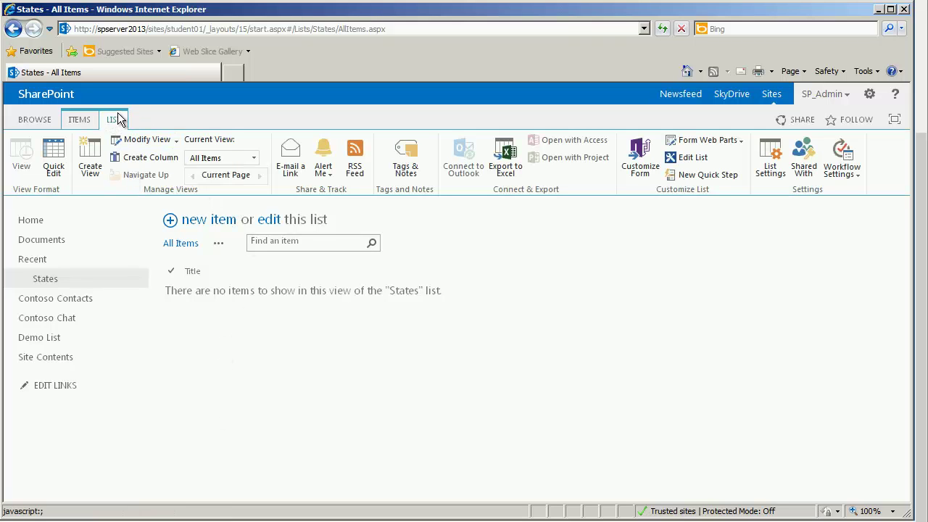
{"action": "left_click", "coordinate": [144, 156]}
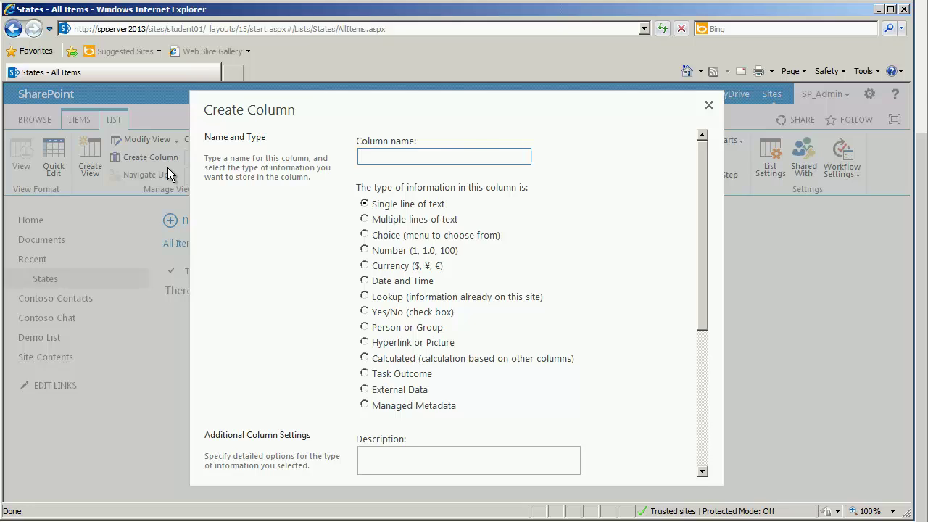
{"action": "type", "text": "Abbreviation"}
{"action": "key", "text": "Tab"}
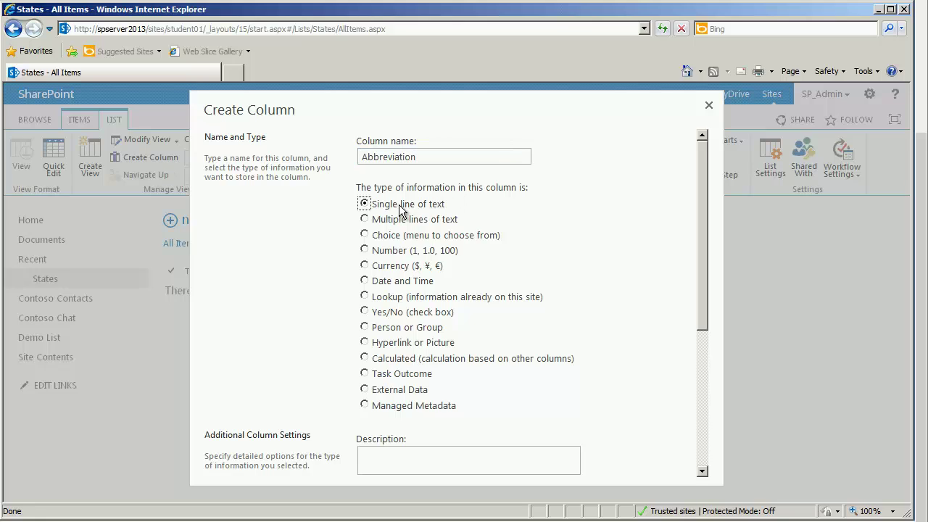
{"action": "scroll", "coordinate": [697, 252], "scroll_direction": "down", "scroll_amount": 1}
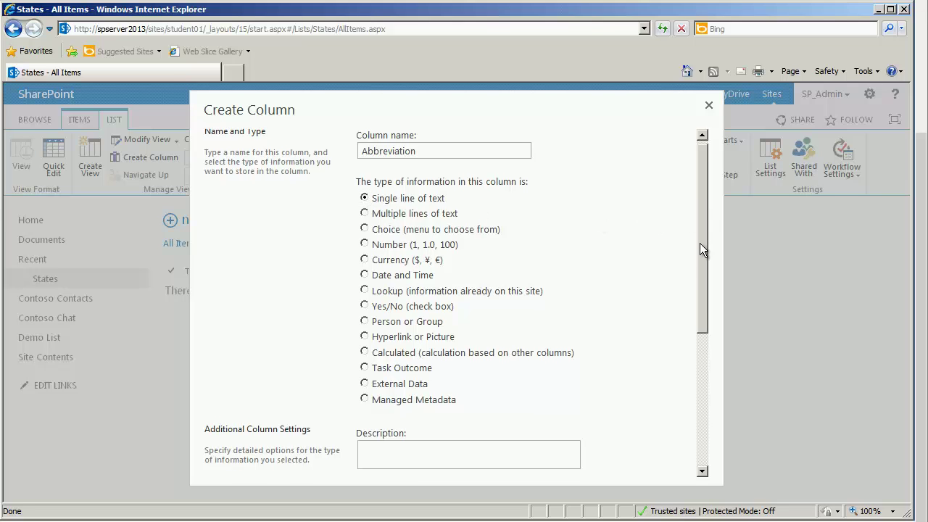
{"action": "left_click_drag", "start_coordinate": [697, 252], "coordinate": [671, 376]}
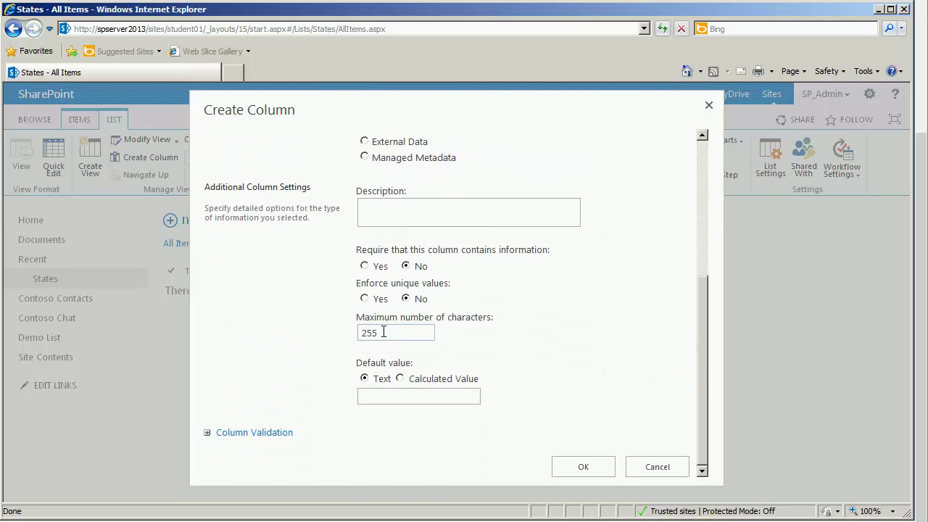
{"action": "left_click_drag", "start_coordinate": [378, 332], "coordinate": [348, 330]}
{"action": "type", "text": "2"}
{"action": "left_click", "coordinate": [590, 468]}
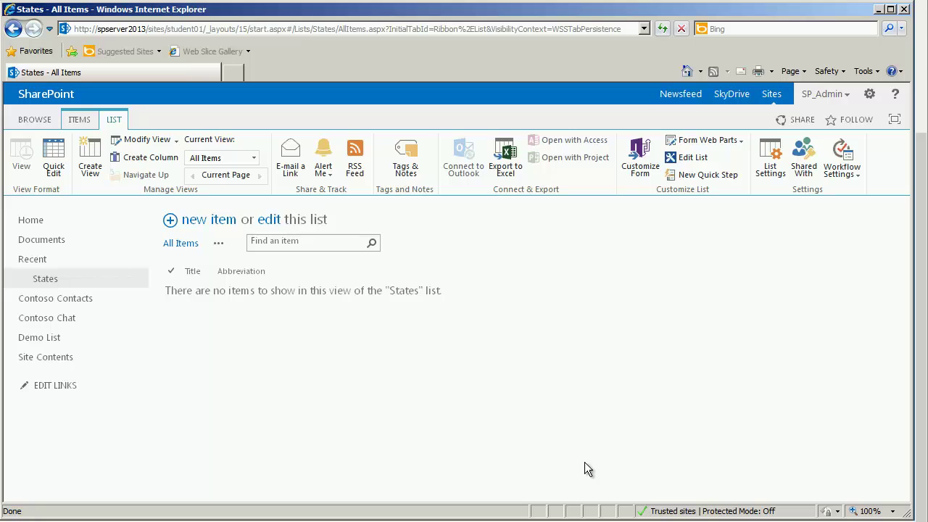
Step: Save a new States item with Title Florida and Abbreviation FL
{"action": "left_click", "coordinate": [201, 226]}
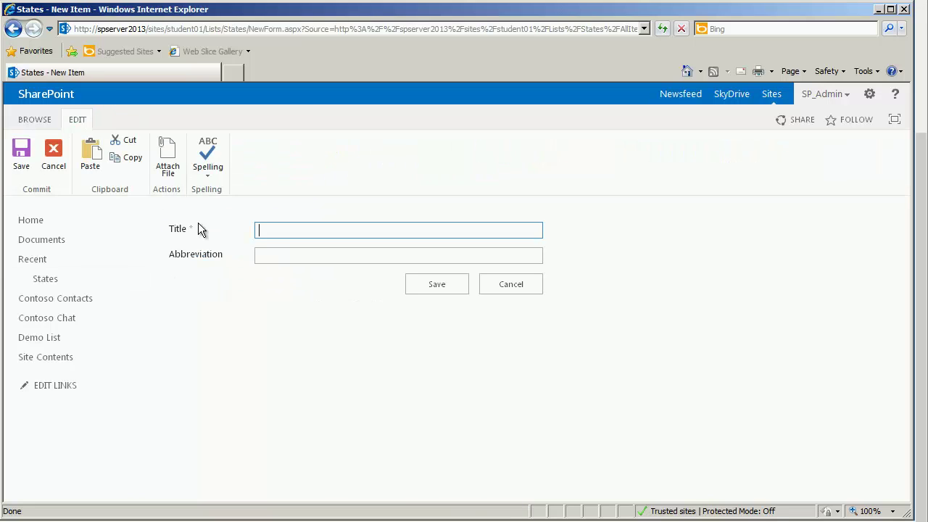
{"action": "type", "text": "Florida"}
{"action": "key", "text": "Tab"}
{"action": "type", "text": "FL"}
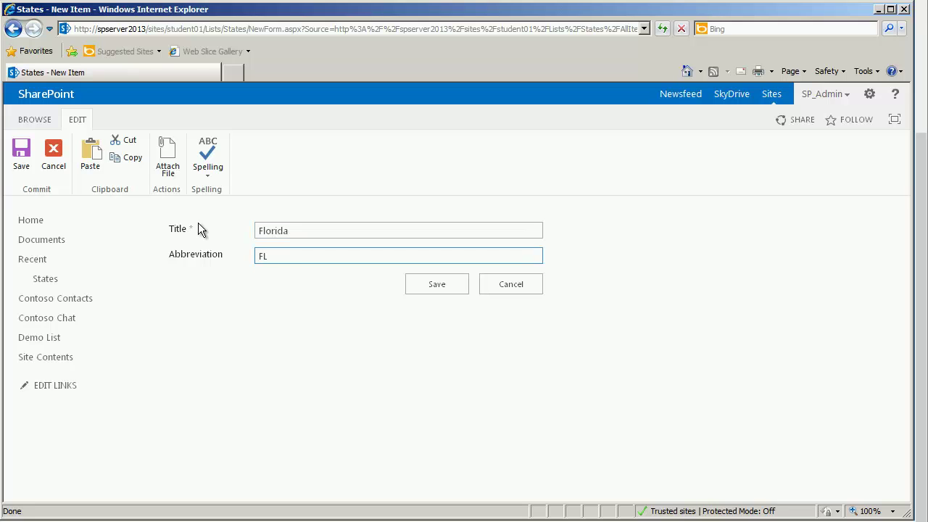
{"action": "left_click", "coordinate": [439, 287]}
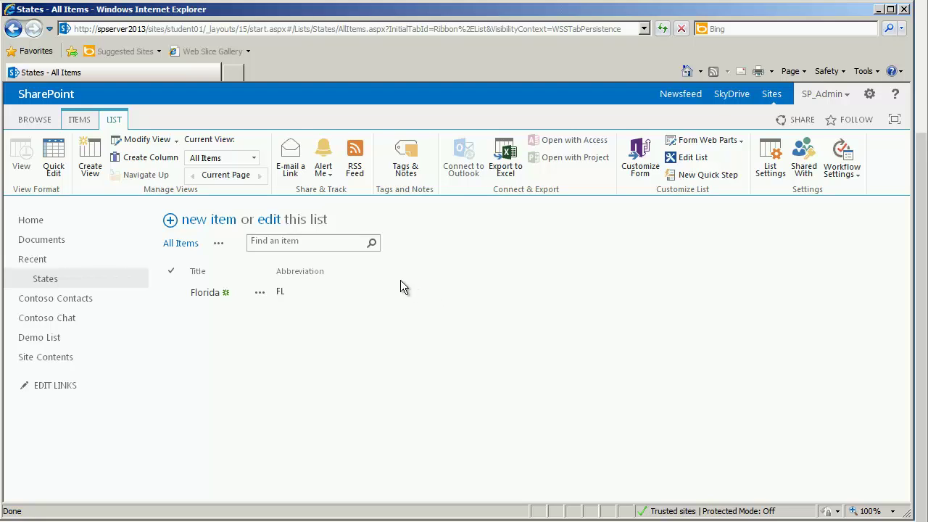
Step: In Quick Edit, add the row Indiana with abbreviation IN
{"action": "left_click", "coordinate": [52, 158]}
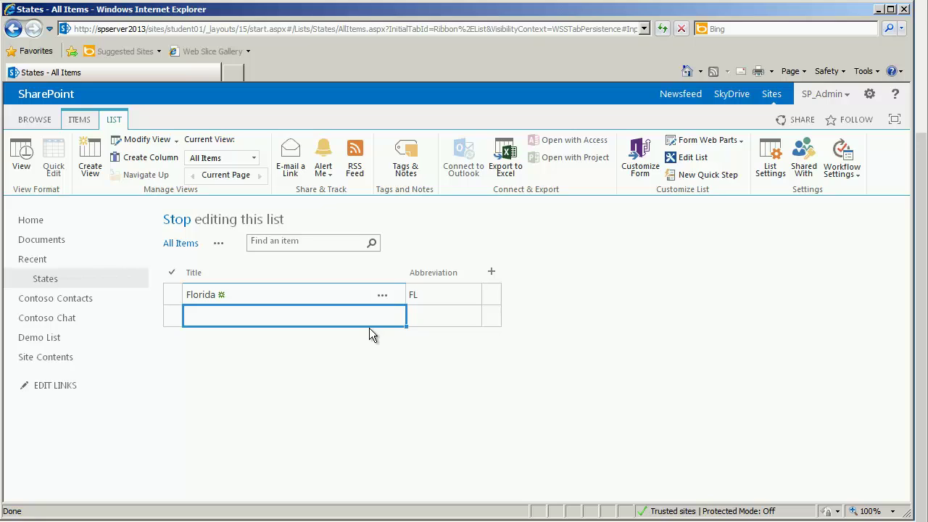
{"action": "type", "text": "Indiana"}
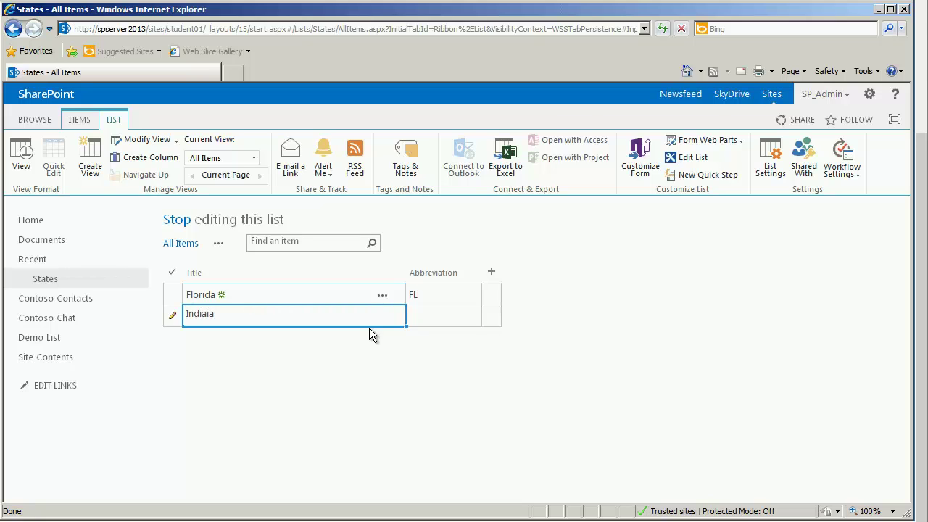
{"action": "key", "text": "BackSpace"}
{"action": "key", "text": "BackSpace"}
{"action": "key", "text": "BackSpace"}
{"action": "type", "text": "ana"}
{"action": "key", "text": "Tab"}
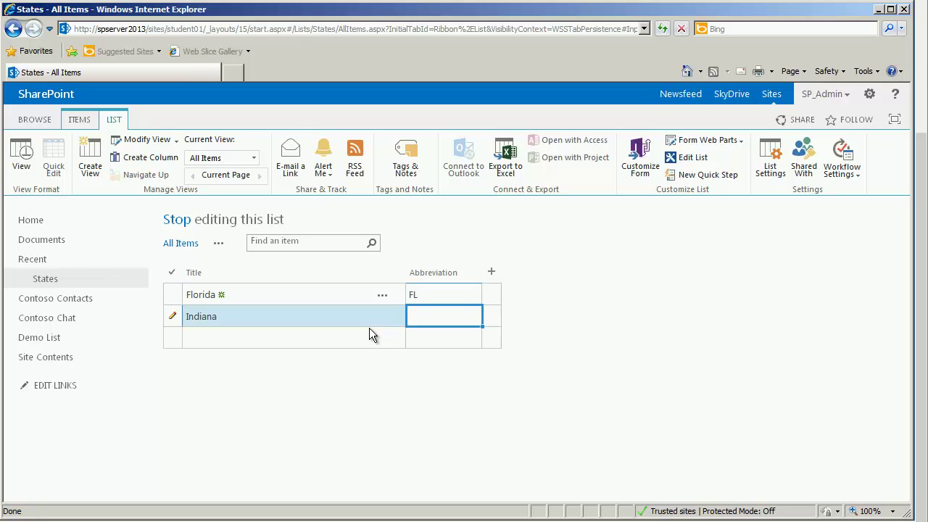
{"action": "type", "text": "IN"}
{"action": "key", "text": "Tab"}
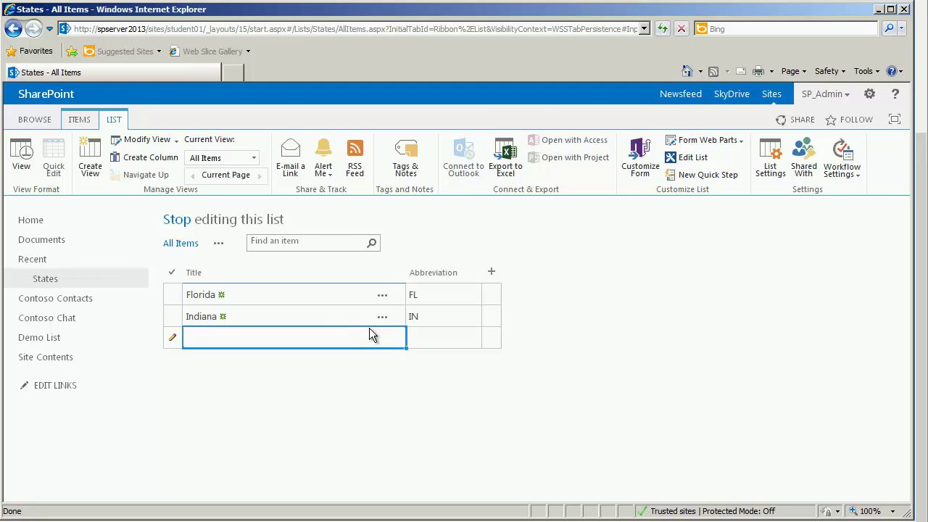
Step: Add the row Ohio with abbreviation OH and return to the standard view
{"action": "type", "text": "Ohio"}
{"action": "key", "text": "Tab"}
{"action": "type", "text": "OH"}
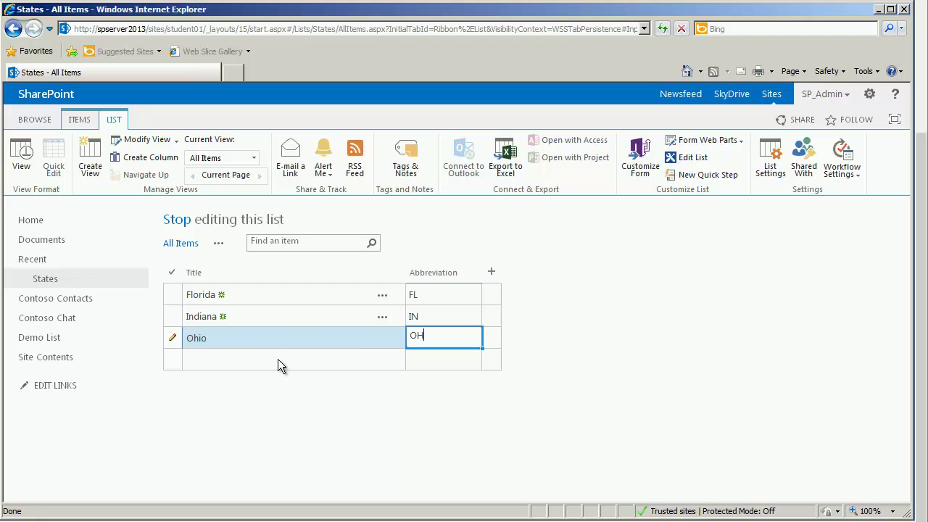
{"action": "key", "text": "Tab"}
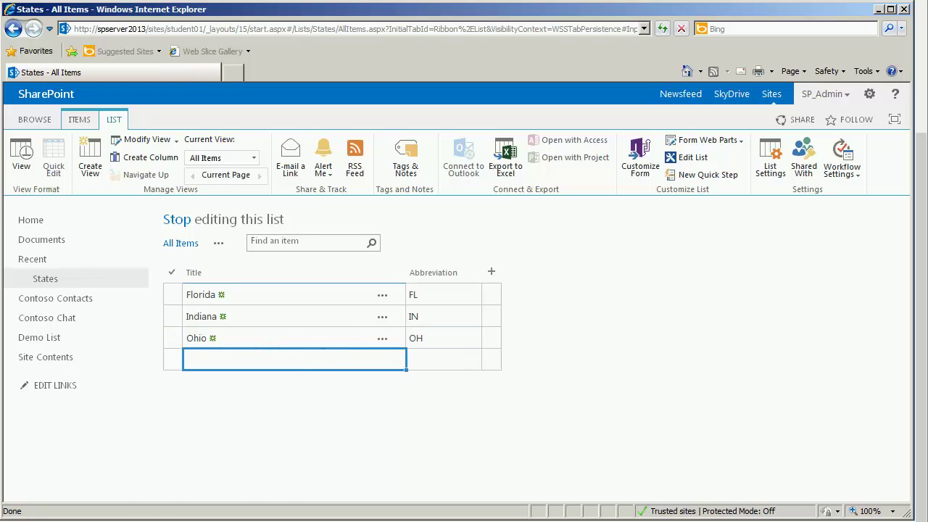
{"action": "left_click", "coordinate": [22, 162]}
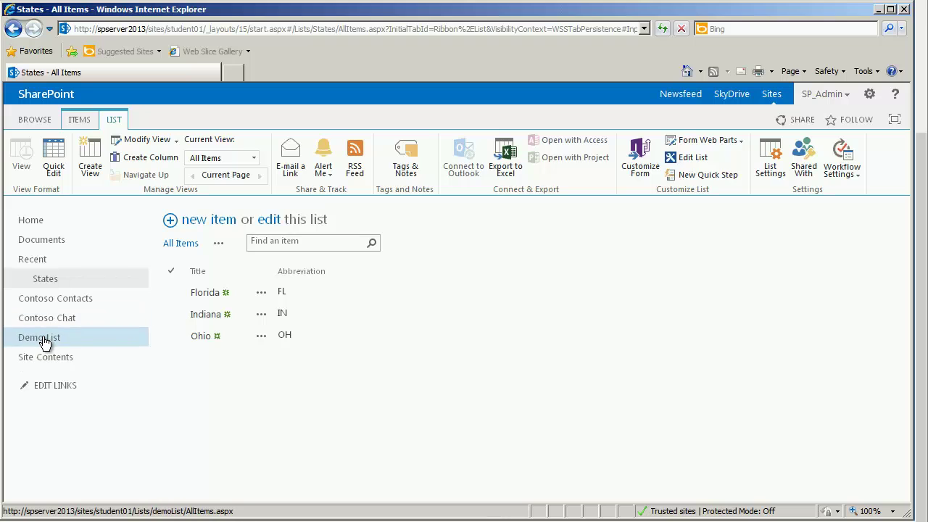
Step: Open Demo List and show its LIST ribbon commands
{"action": "left_click", "coordinate": [21, 338]}
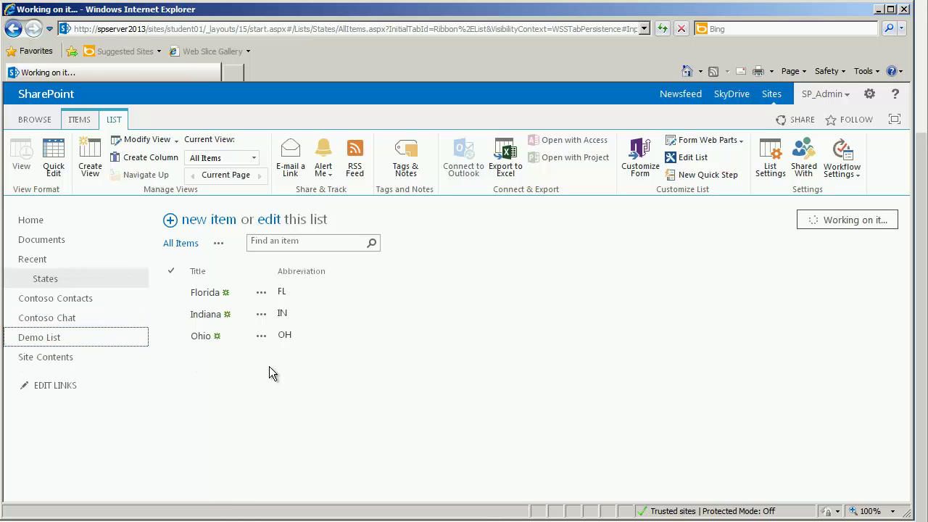
{"action": "left_click", "coordinate": [116, 120]}
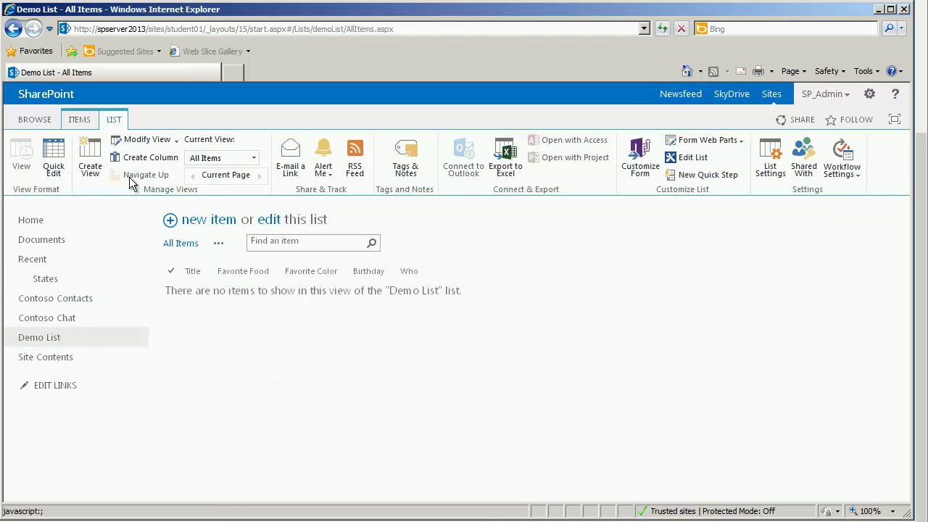
Step: Start a Lookup column named Home State that gets information from the States list
{"action": "left_click", "coordinate": [139, 158]}
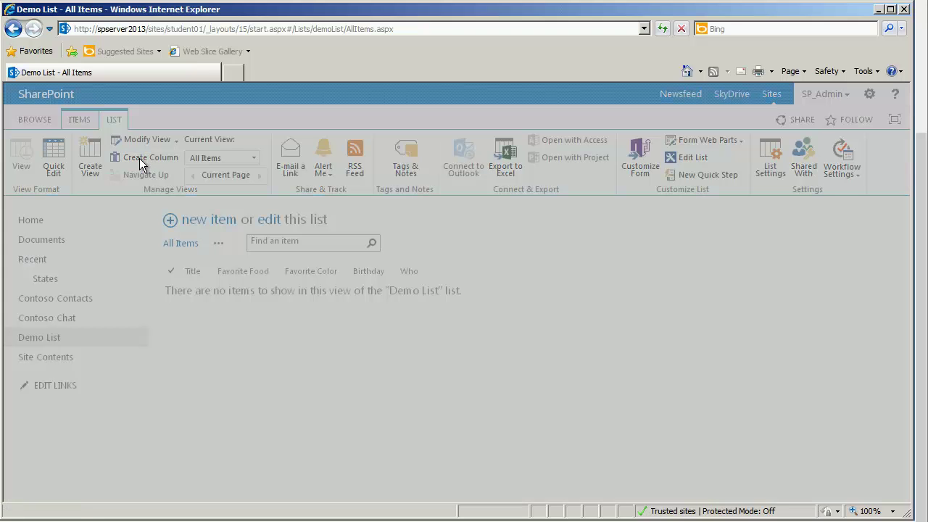
{"action": "type", "text": "Home state"}
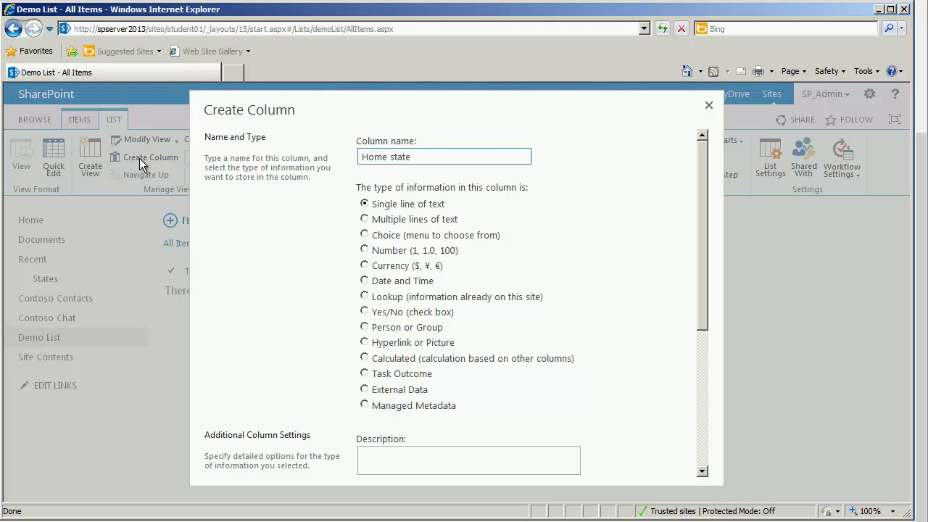
{"action": "double_click", "coordinate": [395, 158]}
{"action": "type", "text": "State"}
{"action": "left_click", "coordinate": [364, 296]}
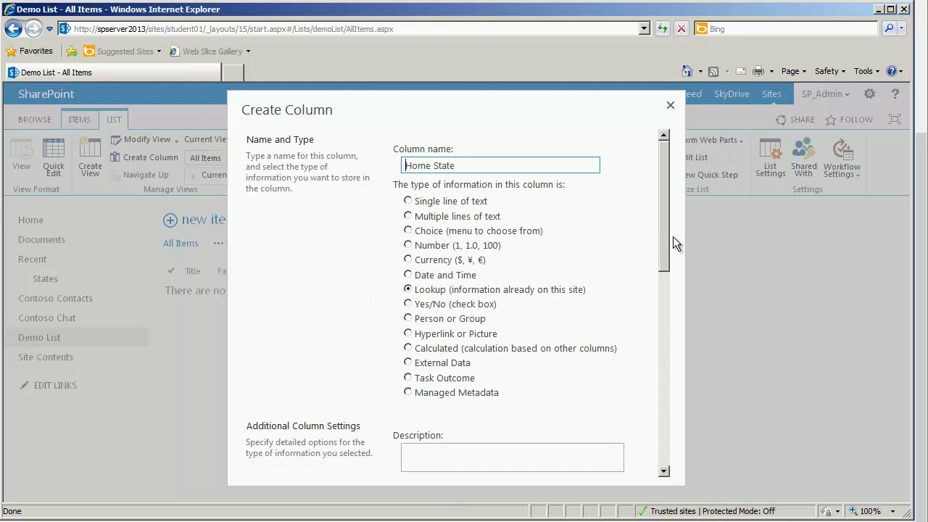
{"action": "left_click_drag", "start_coordinate": [661, 240], "coordinate": [665, 390]}
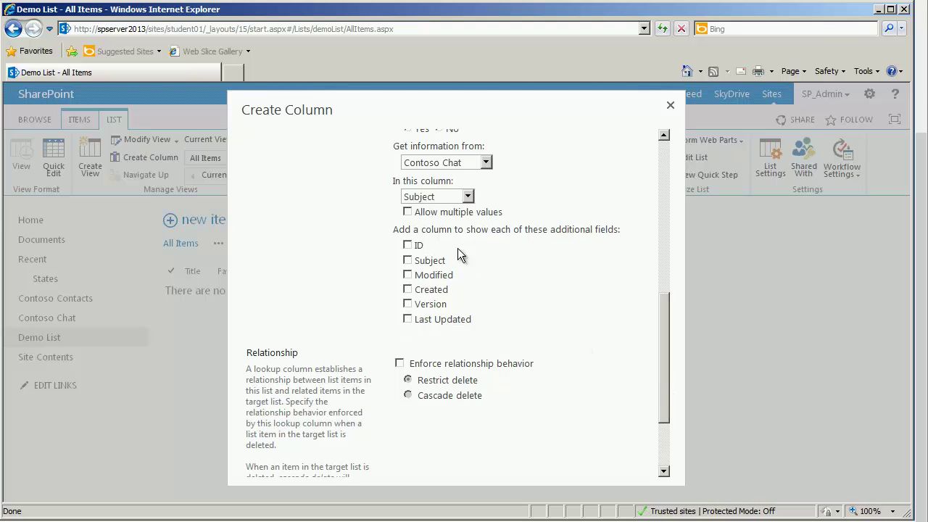
{"action": "left_click", "coordinate": [487, 163]}
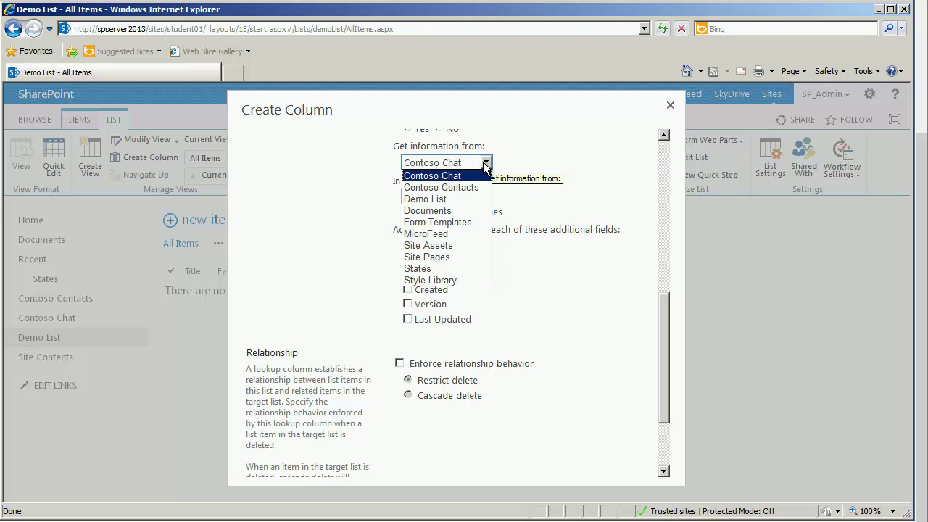
{"action": "left_click", "coordinate": [424, 268]}
Step: Look up Abbreviation, also include Title, create the column, and start a new Demo List item
{"action": "scroll", "coordinate": [544, 248], "scroll_direction": "down", "scroll_amount": 4}
{"action": "scroll", "coordinate": [544, 248], "scroll_direction": "down", "scroll_amount": 4}
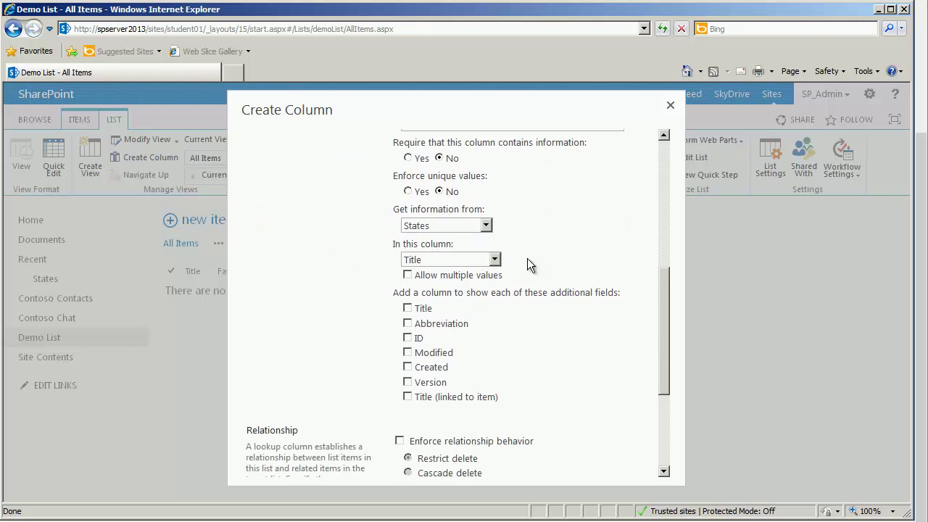
{"action": "left_click", "coordinate": [493, 260]}
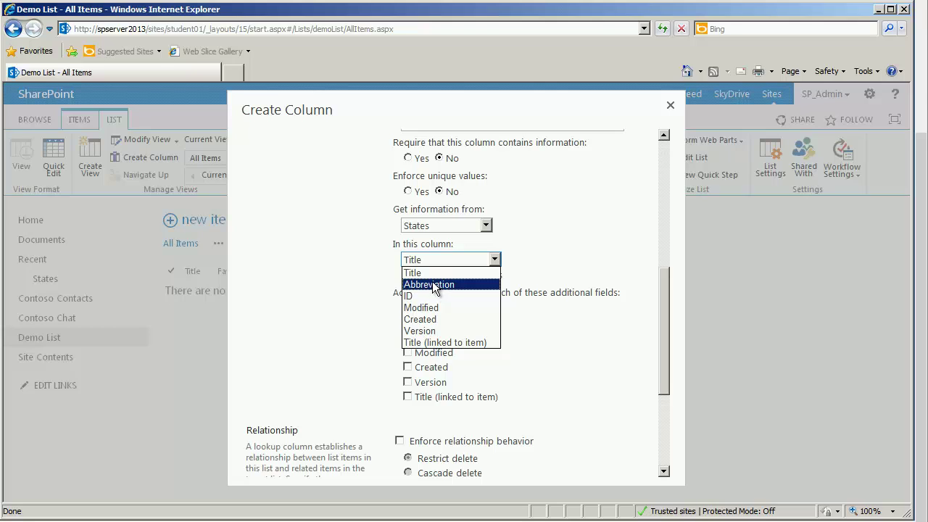
{"action": "left_click", "coordinate": [433, 273]}
{"action": "left_click", "coordinate": [425, 261]}
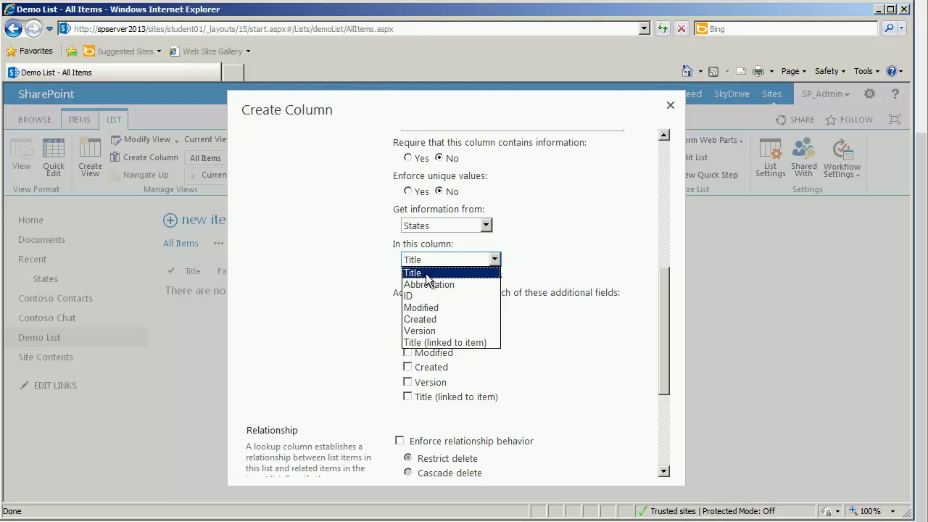
{"action": "left_click", "coordinate": [427, 284]}
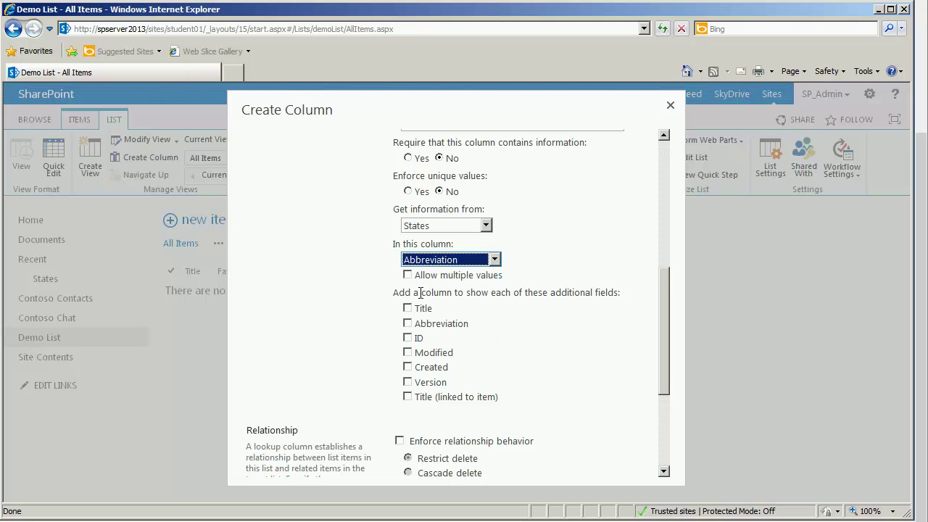
{"action": "left_click", "coordinate": [408, 308]}
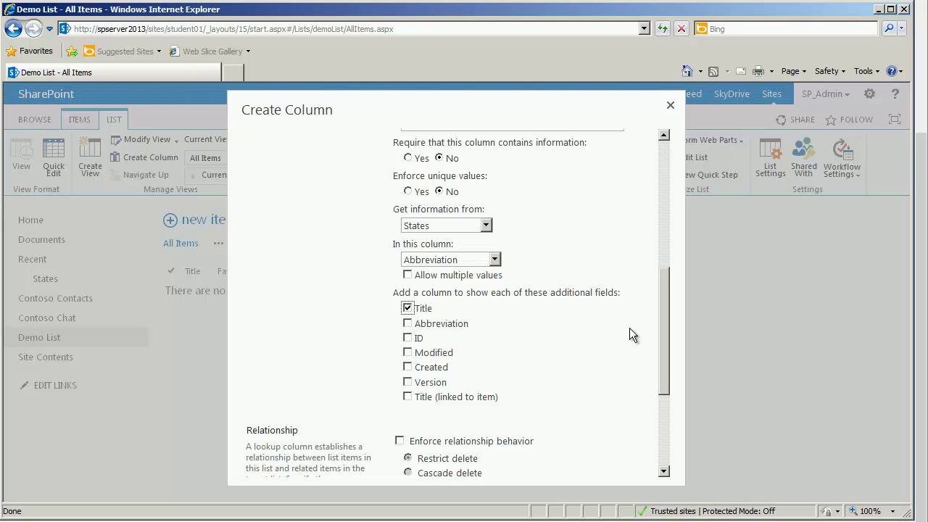
{"action": "left_click_drag", "start_coordinate": [662, 323], "coordinate": [636, 423]}
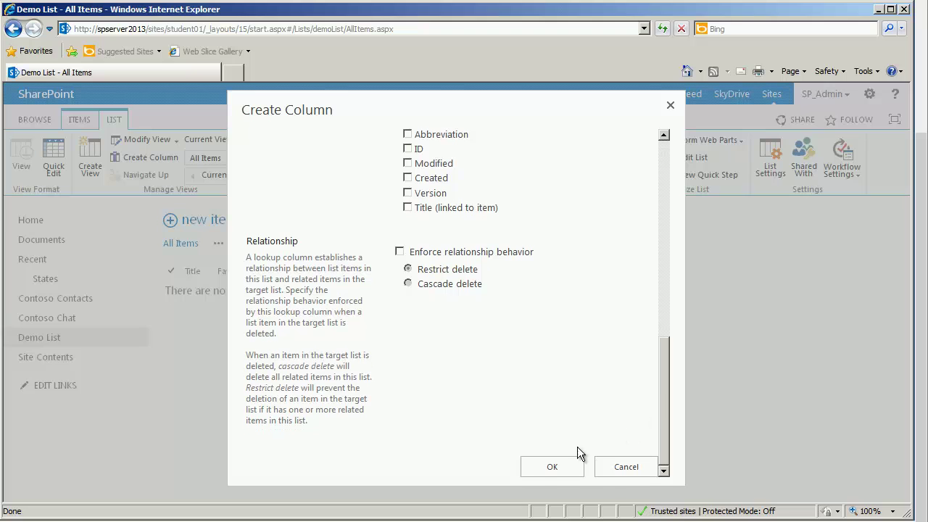
{"action": "left_click", "coordinate": [536, 467]}
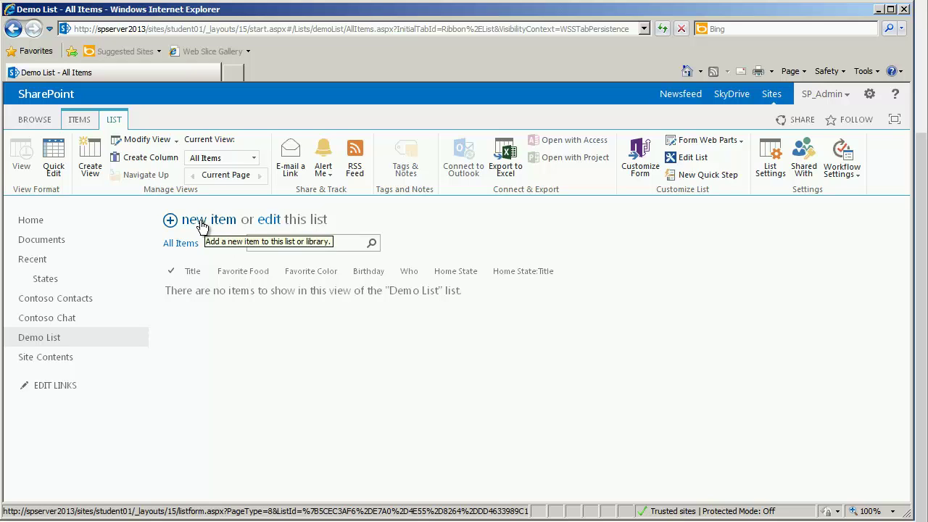
{"action": "left_click", "coordinate": [202, 227]}
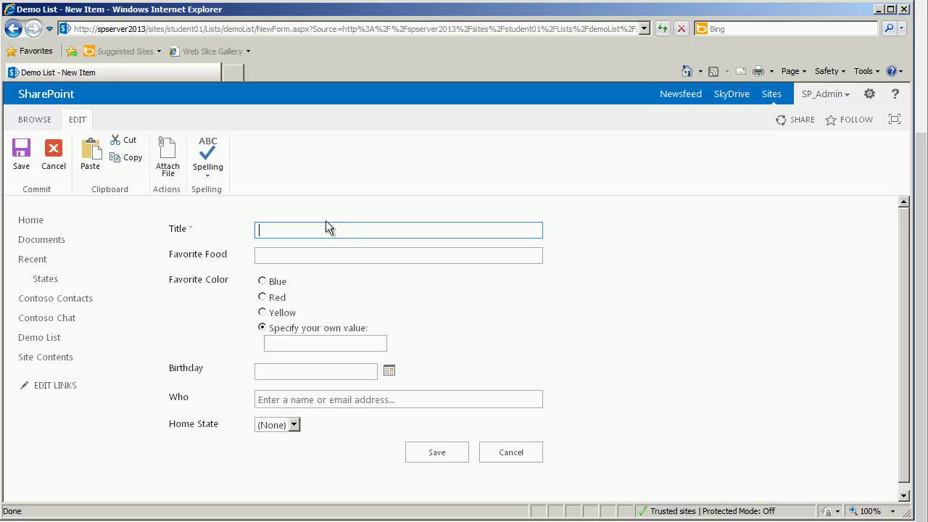
Step: Enter a person's name as Title, 'all' as Favorite Food, and choose Blue
{"action": "key", "text": "Tab"}
{"action": "left_click", "coordinate": [346, 234]}
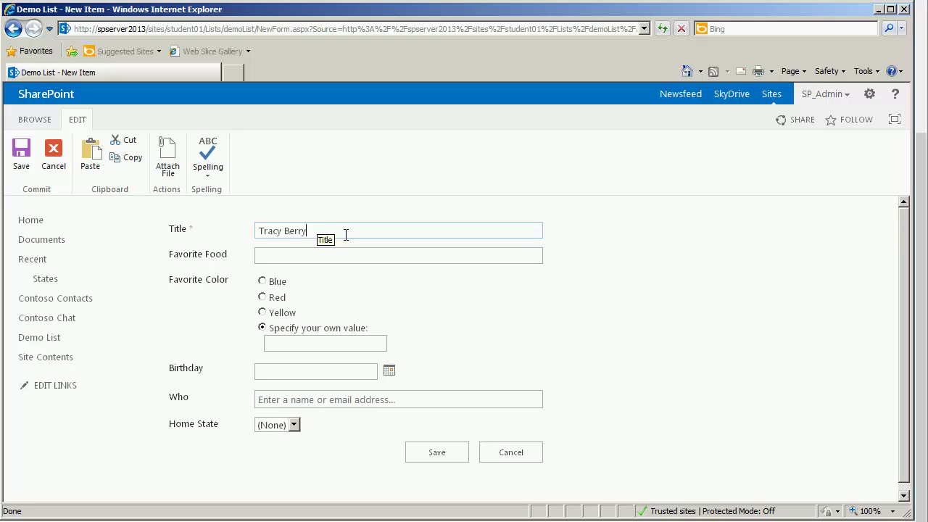
{"action": "key", "text": "Tab"}
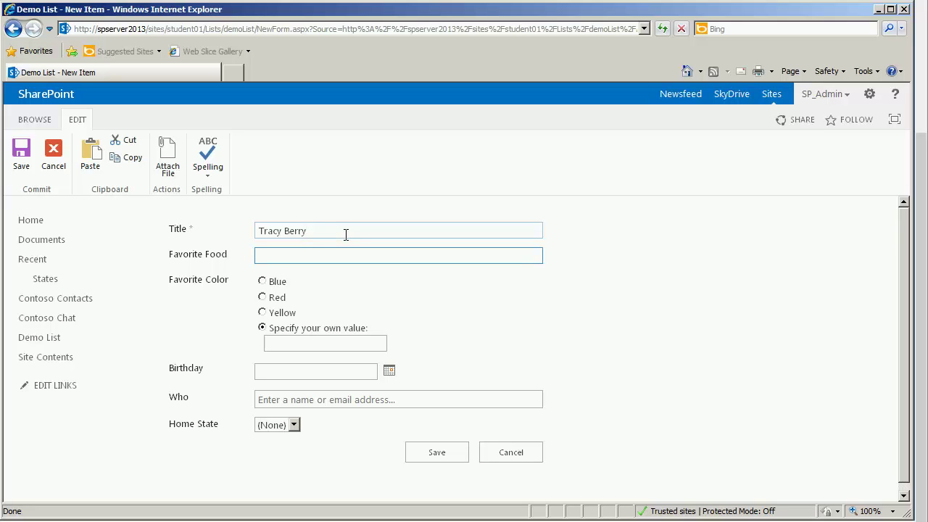
{"action": "type", "text": "all"}
{"action": "key", "text": "Tab"}
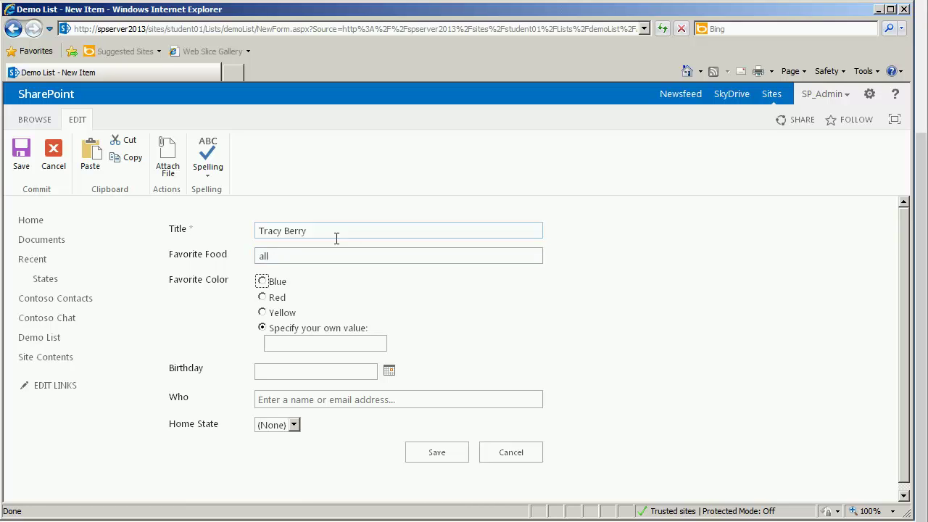
{"action": "left_click", "coordinate": [262, 282]}
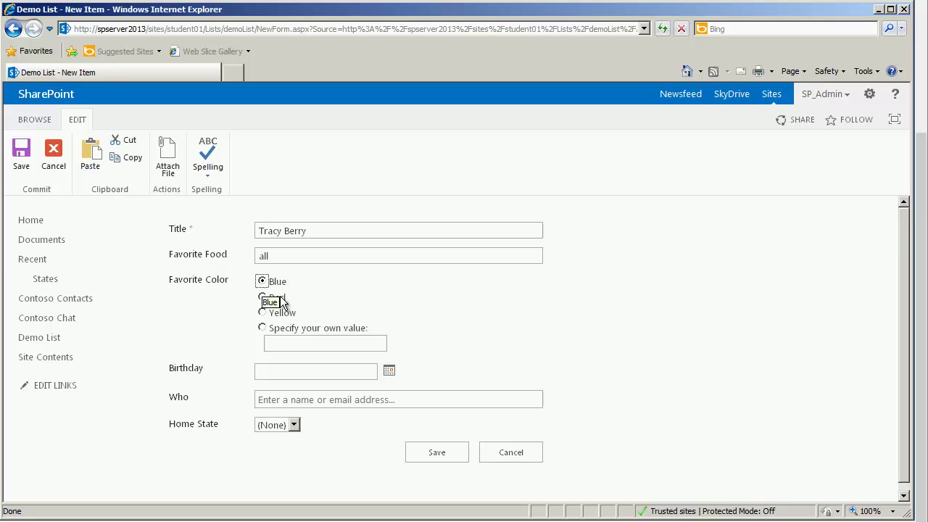
Step: Set Birthday to 12/26/2013, pick the suggested person for Who, choose Home State FL, and save
{"action": "left_click", "coordinate": [389, 373]}
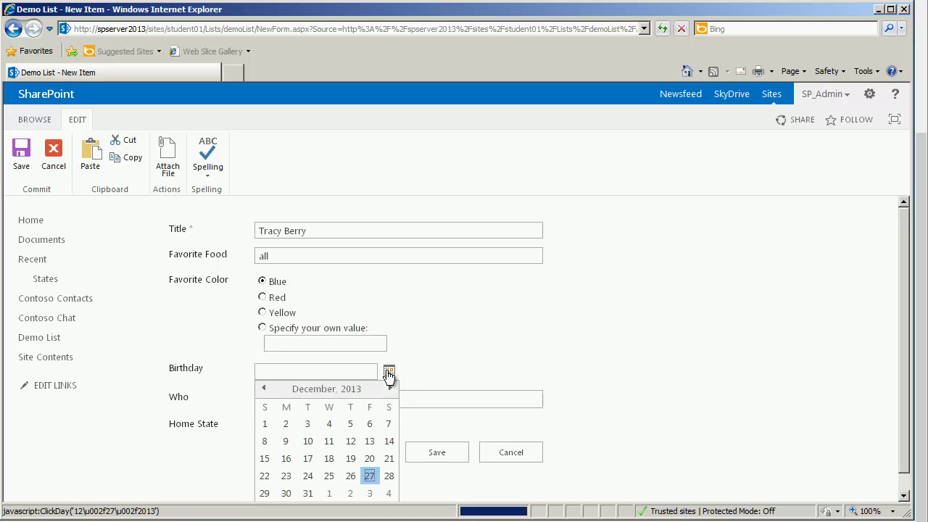
{"action": "left_click", "coordinate": [352, 479]}
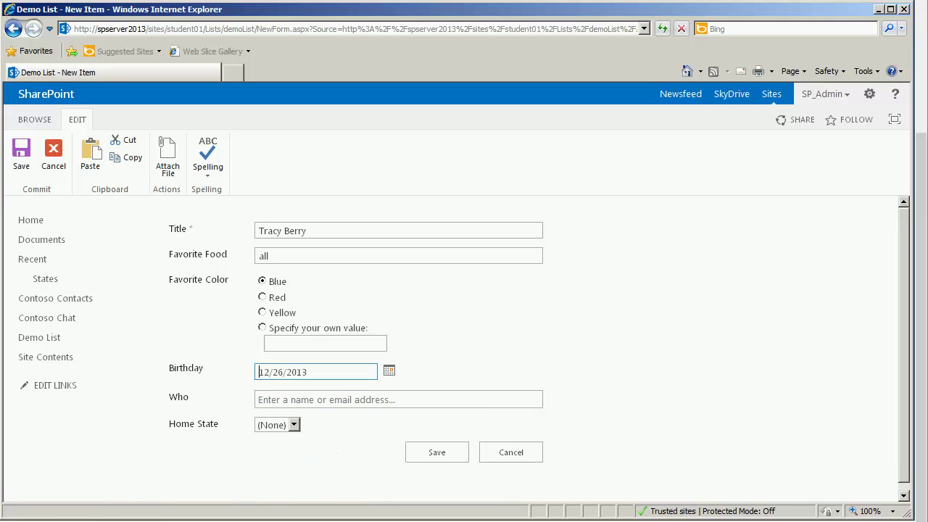
{"action": "left_click", "coordinate": [301, 399]}
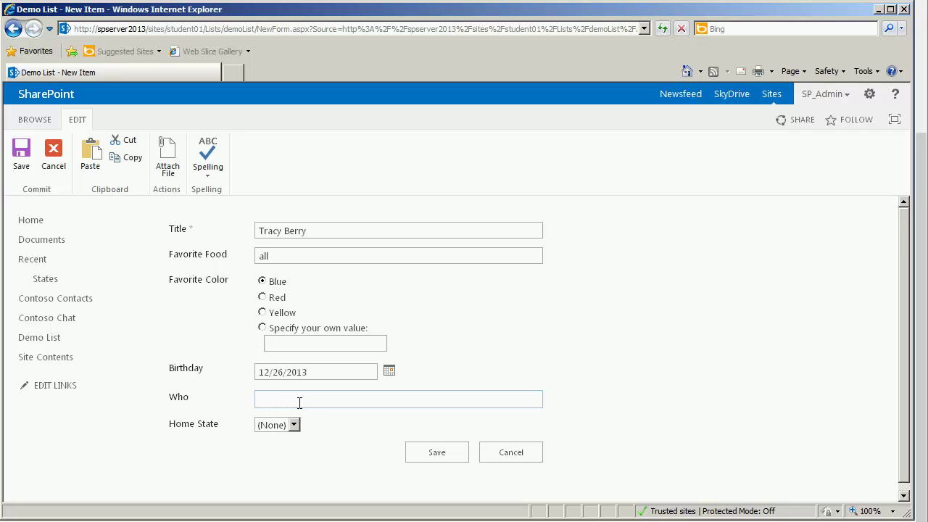
{"action": "type", "text": "wil"}
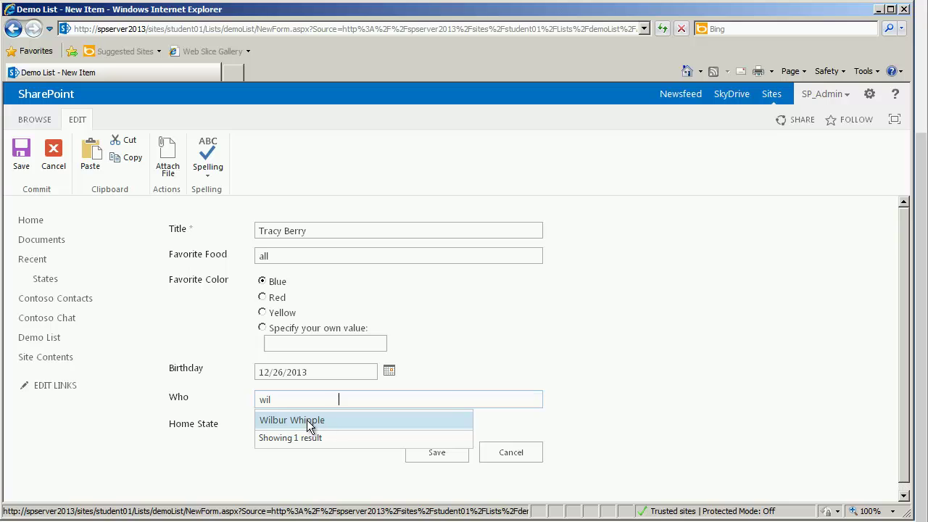
{"action": "left_click", "coordinate": [307, 420]}
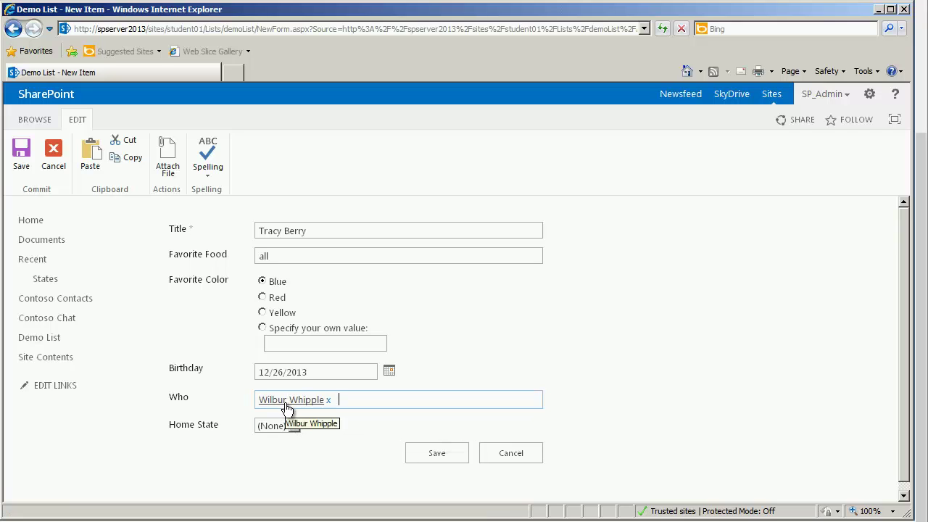
{"action": "left_click", "coordinate": [294, 426]}
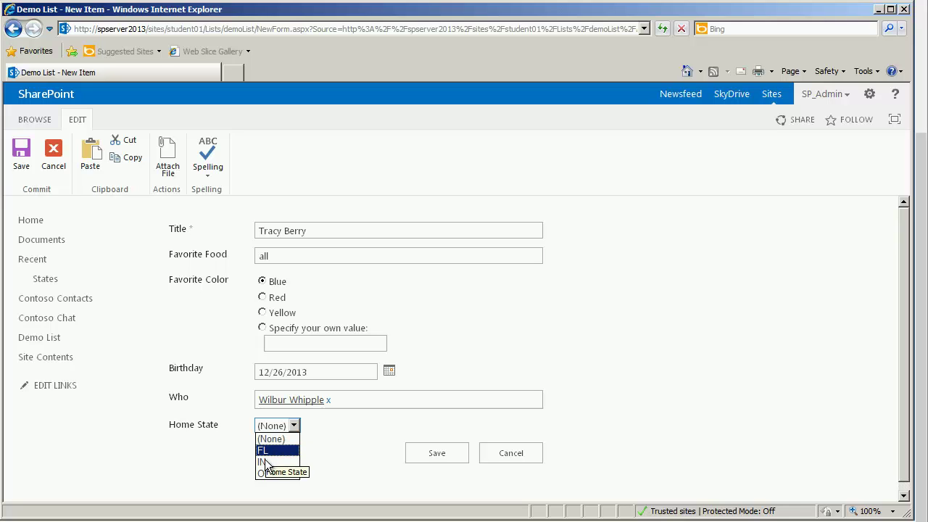
{"action": "left_click", "coordinate": [373, 471]}
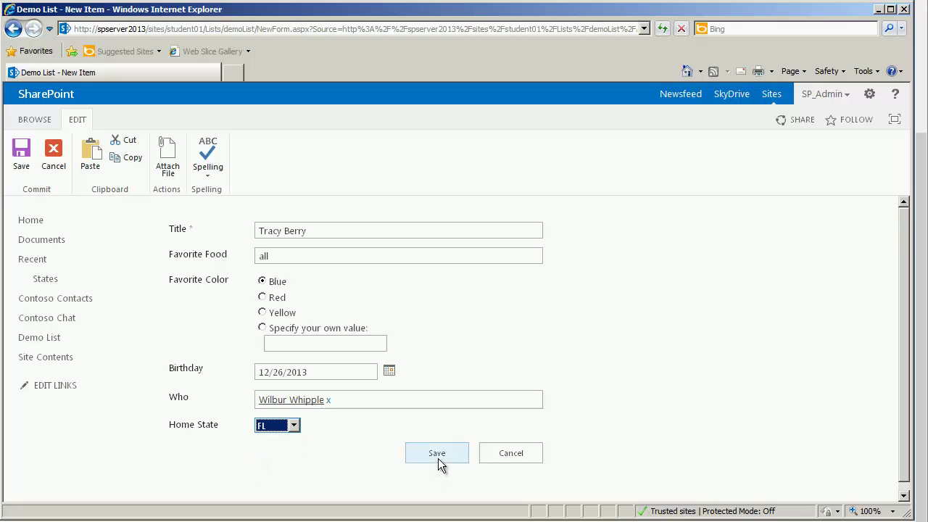
{"action": "left_click", "coordinate": [442, 452]}
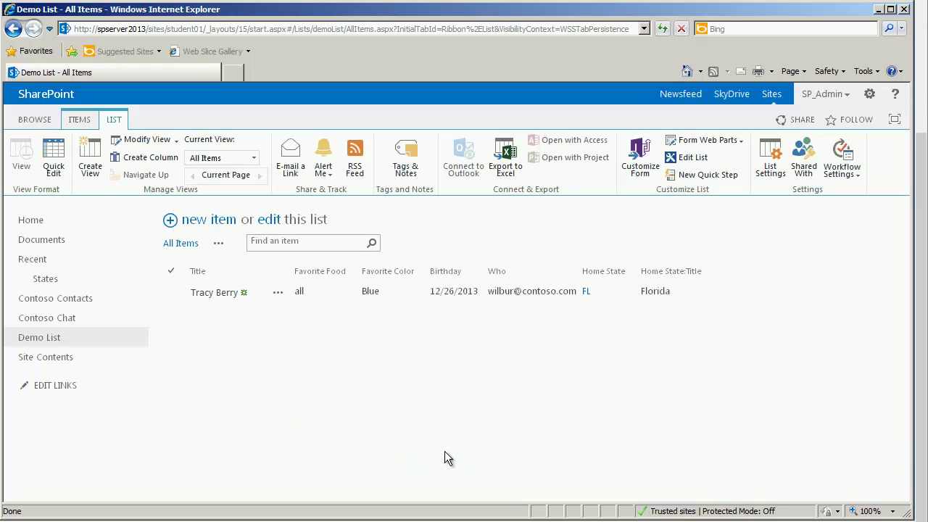
{"action": "mouse_move", "coordinate": [598, 273]}
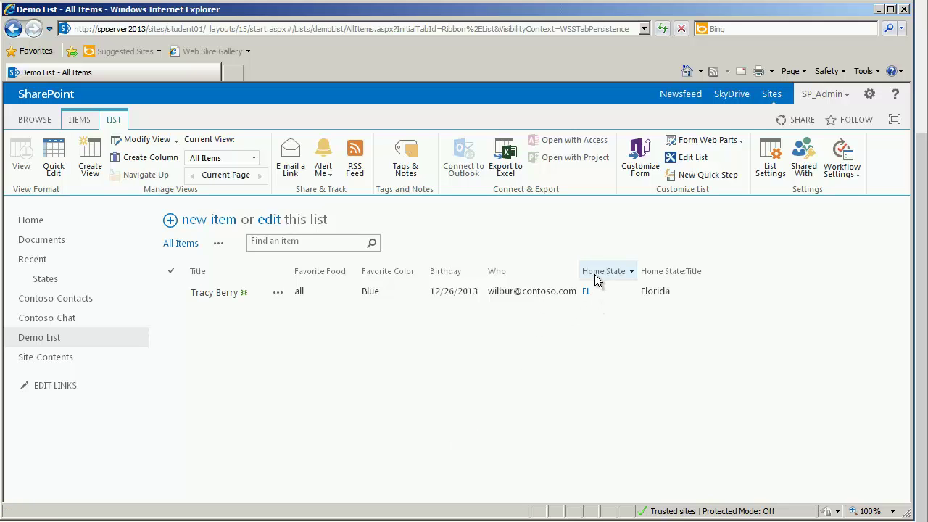